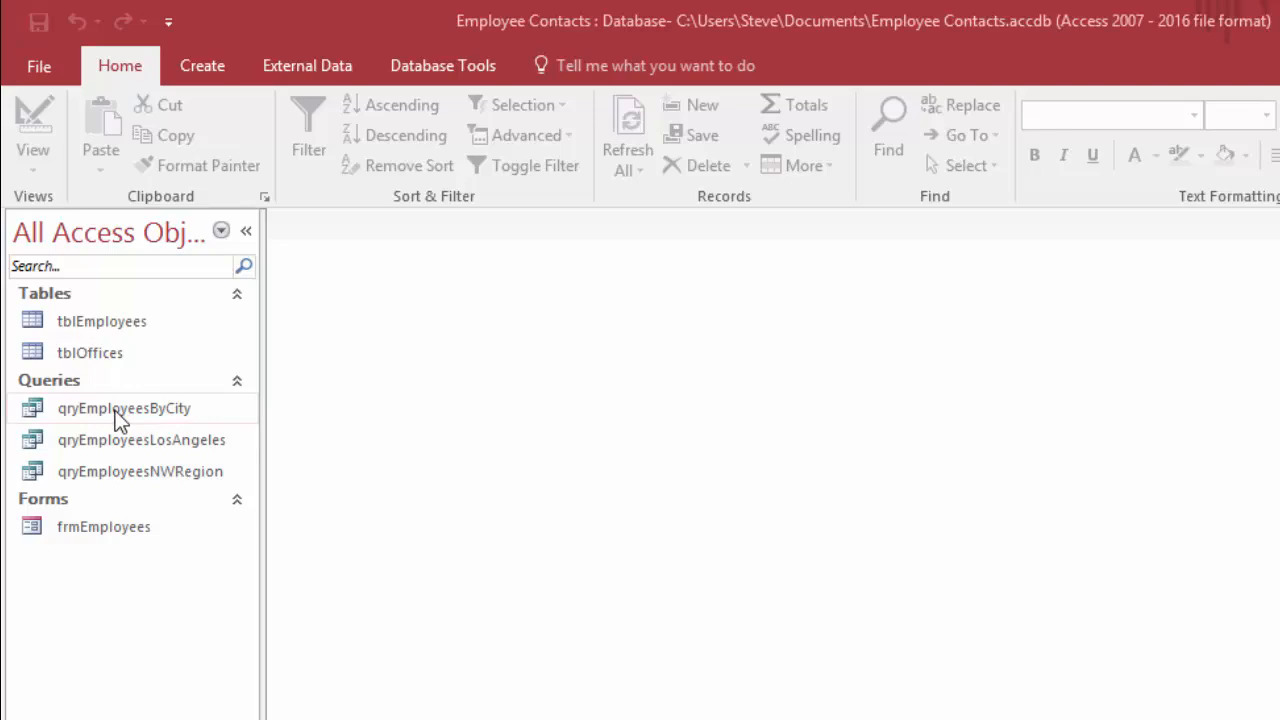
# Create a basic report from the query qryEmployeesByCity
pyautogui.click(118, 419)
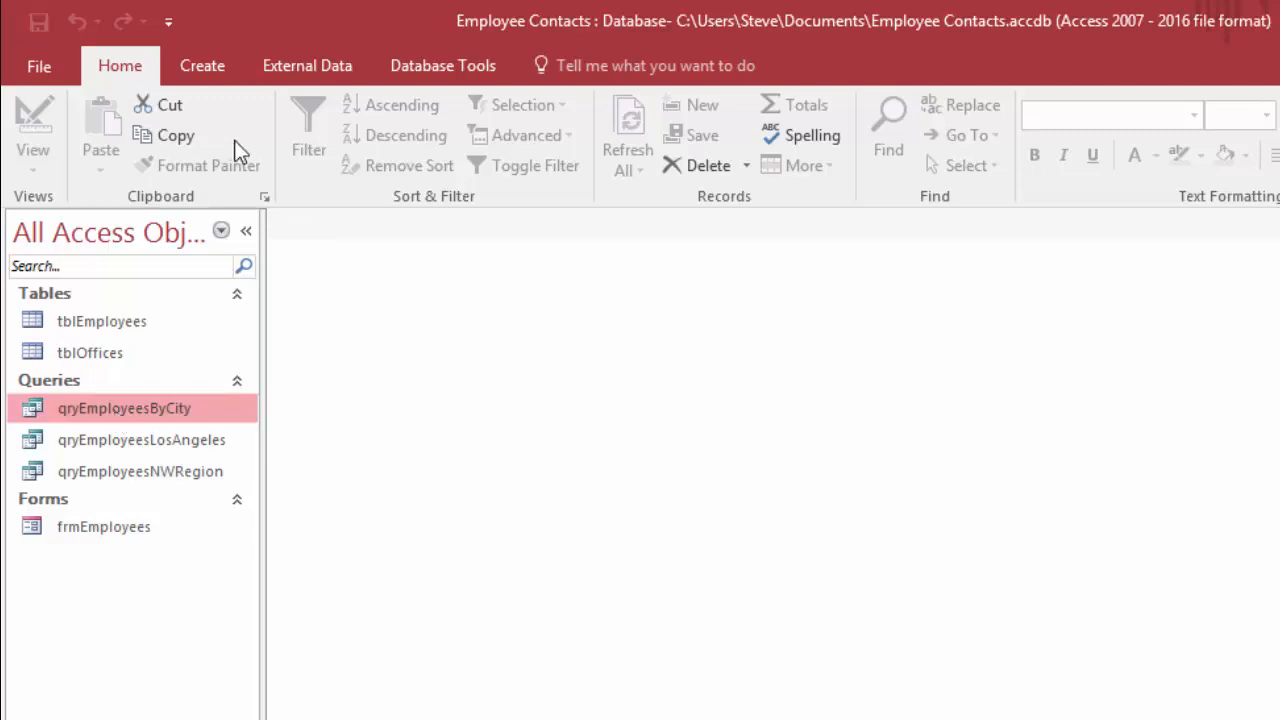
pyautogui.click(200, 70)
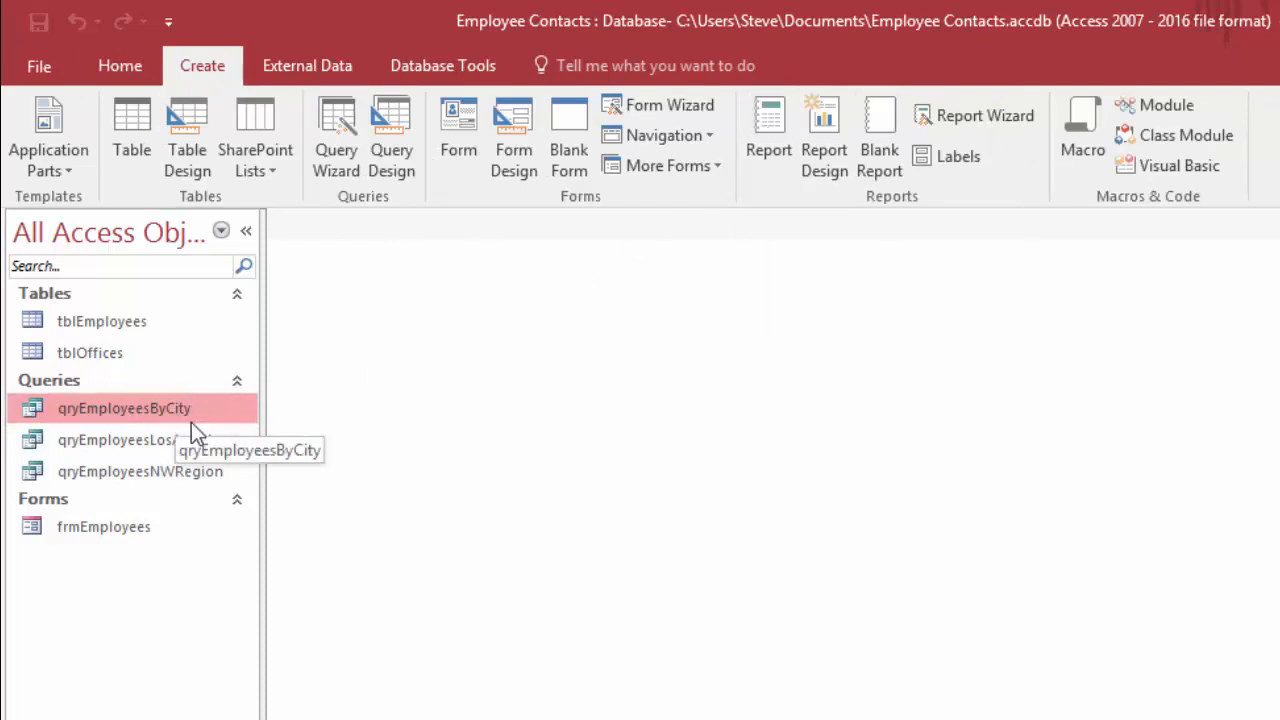
pyautogui.click(769, 127)
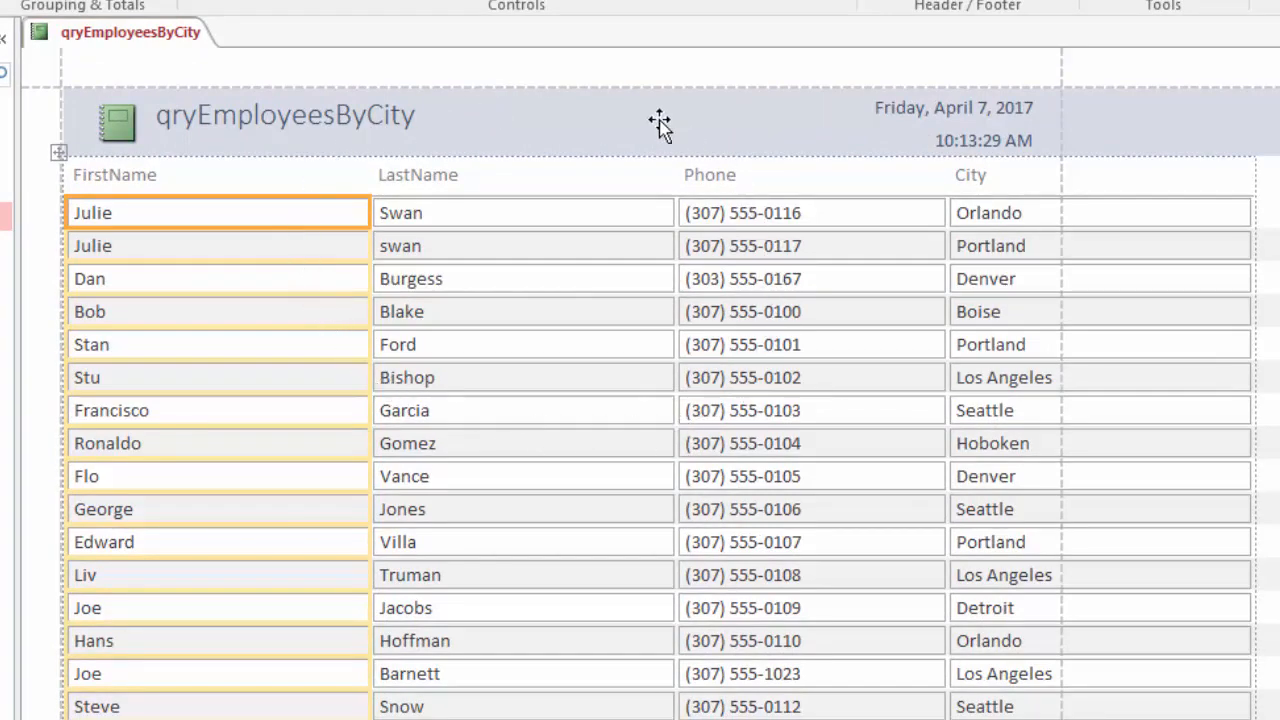
# Display the new qryEmployeesByCity report in Report View
pyautogui.click(105, 37)
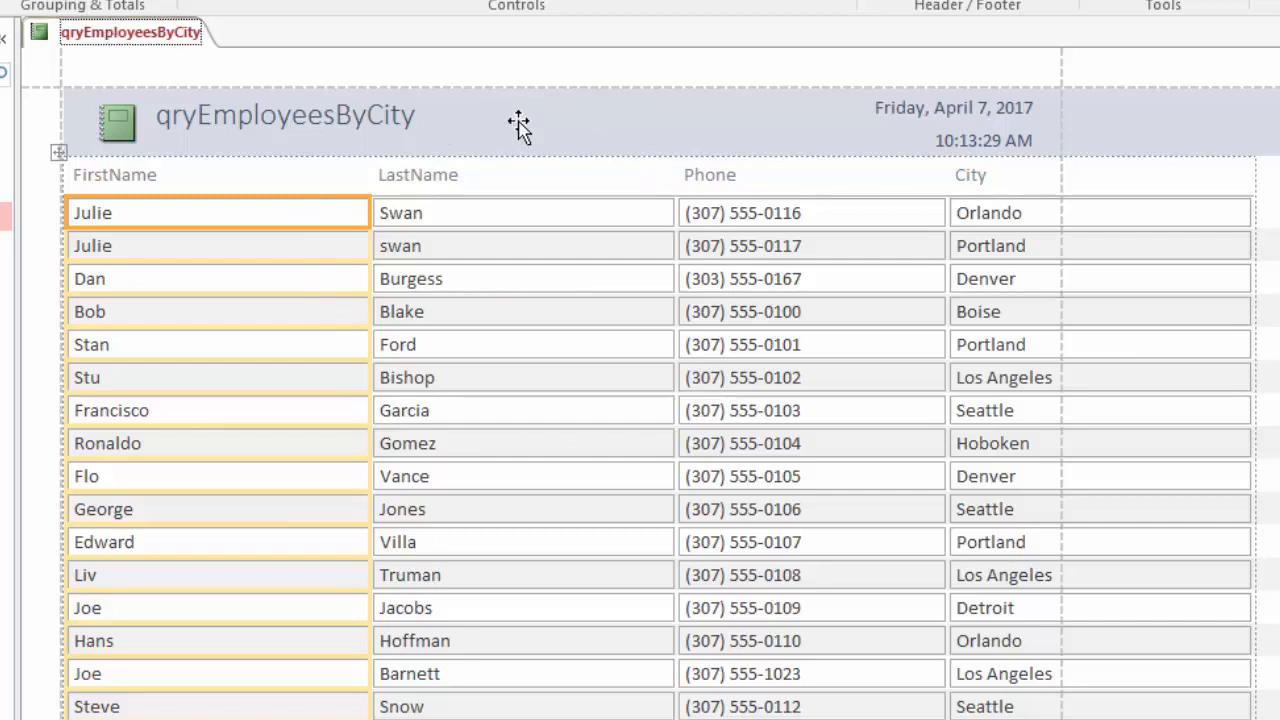
pyautogui.rightClick(107, 42)
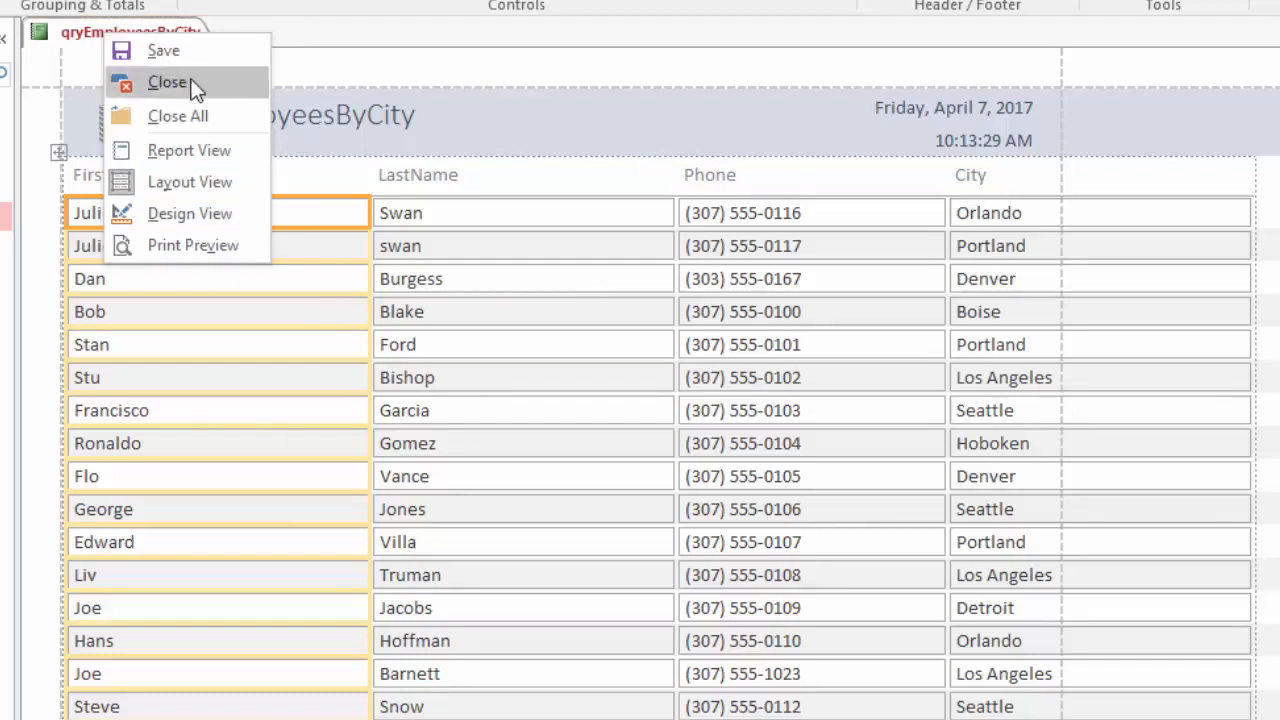
pyautogui.click(189, 150)
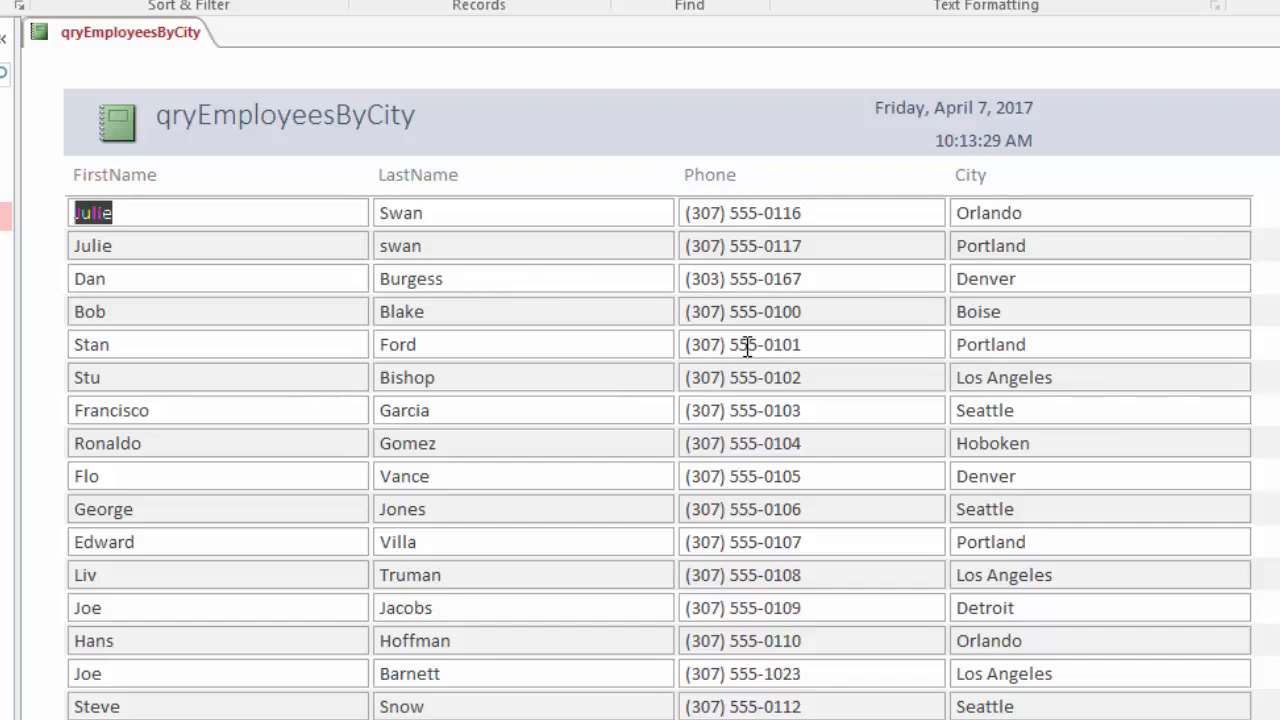
# In Layout View, narrow the FirstName and LastName columns to bring all report columns within the page width
pyautogui.rightClick(96, 37)
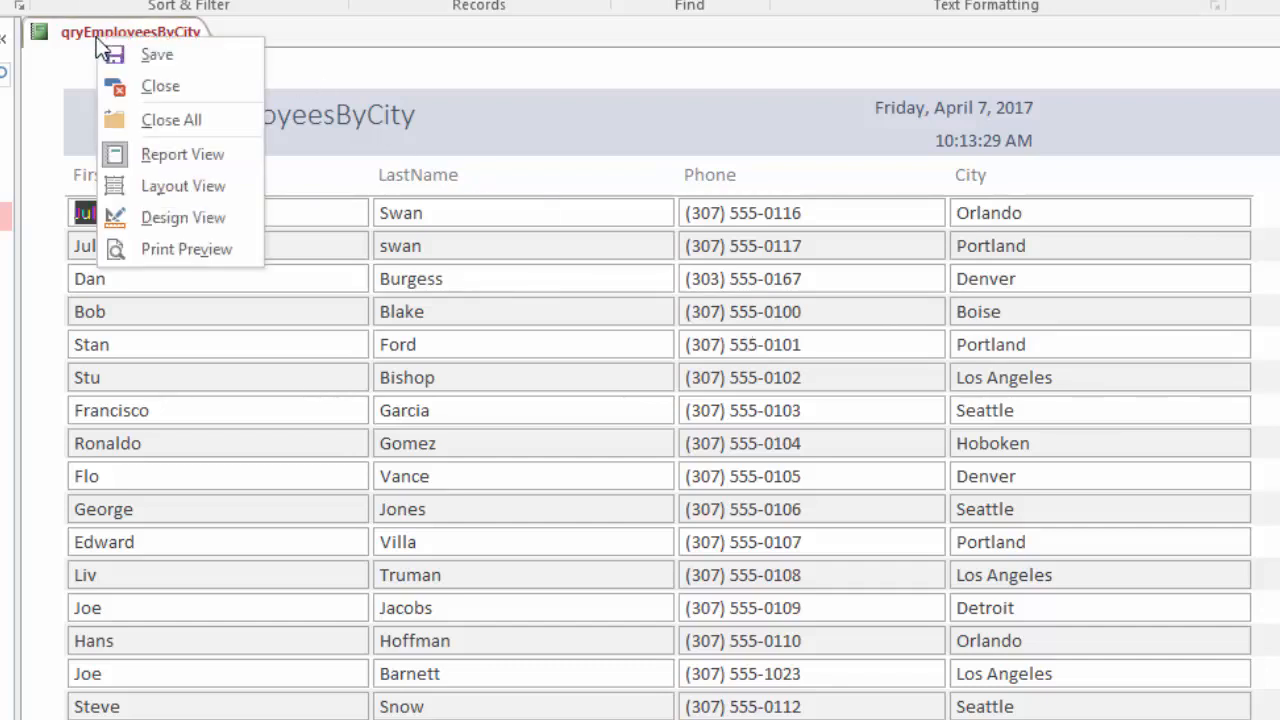
pyautogui.click(174, 190)
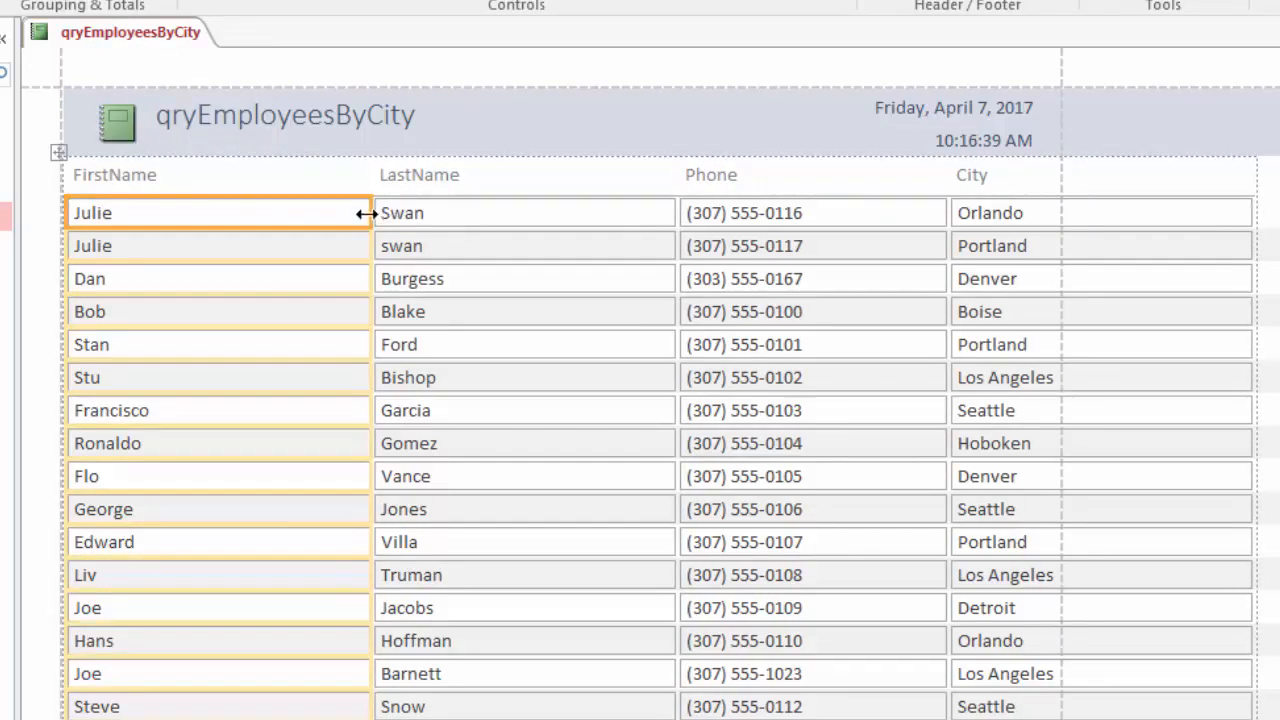
pyautogui.moveTo(367, 213); pyautogui.dragTo(220, 217)
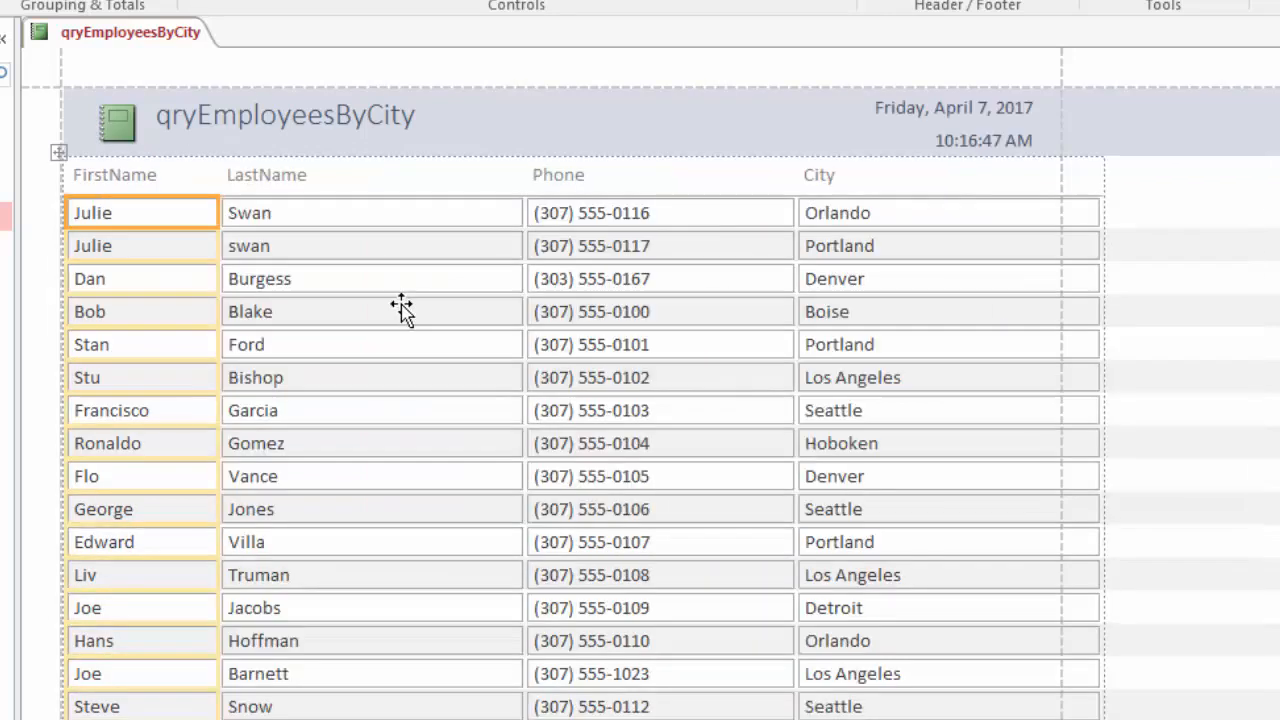
pyautogui.click(510, 216)
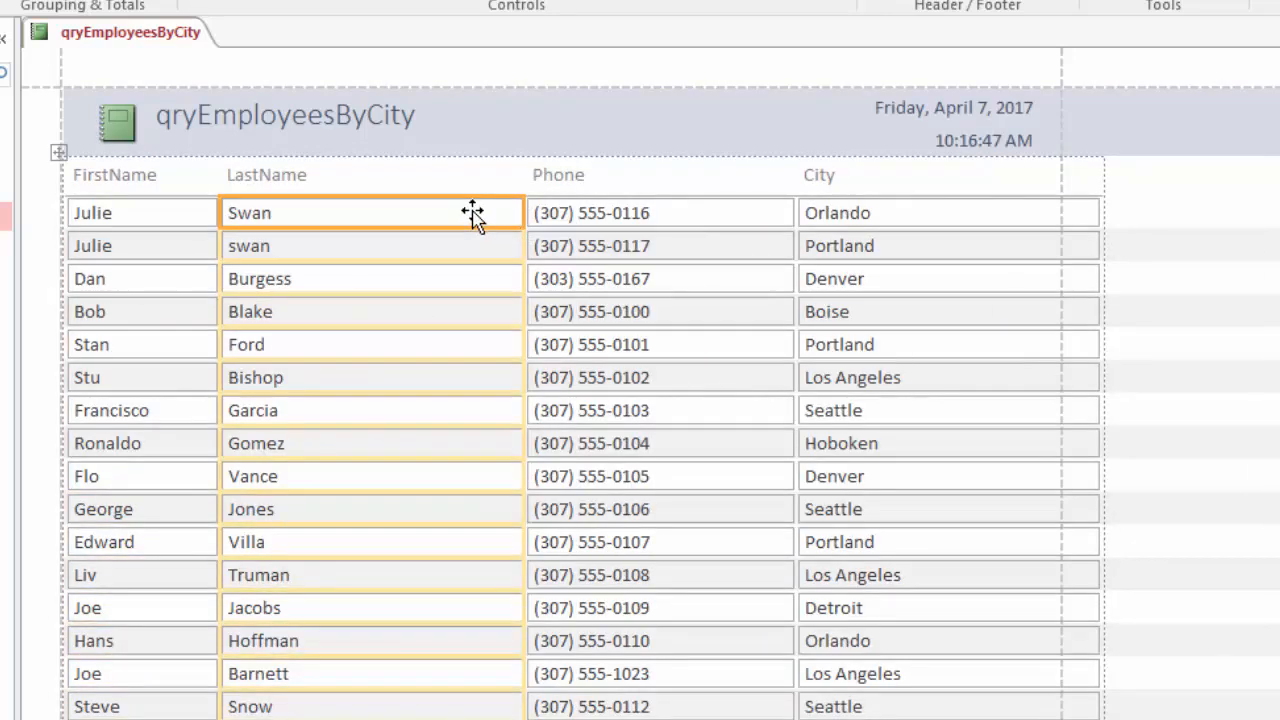
pyautogui.moveTo(518, 213); pyautogui.dragTo(392, 217)
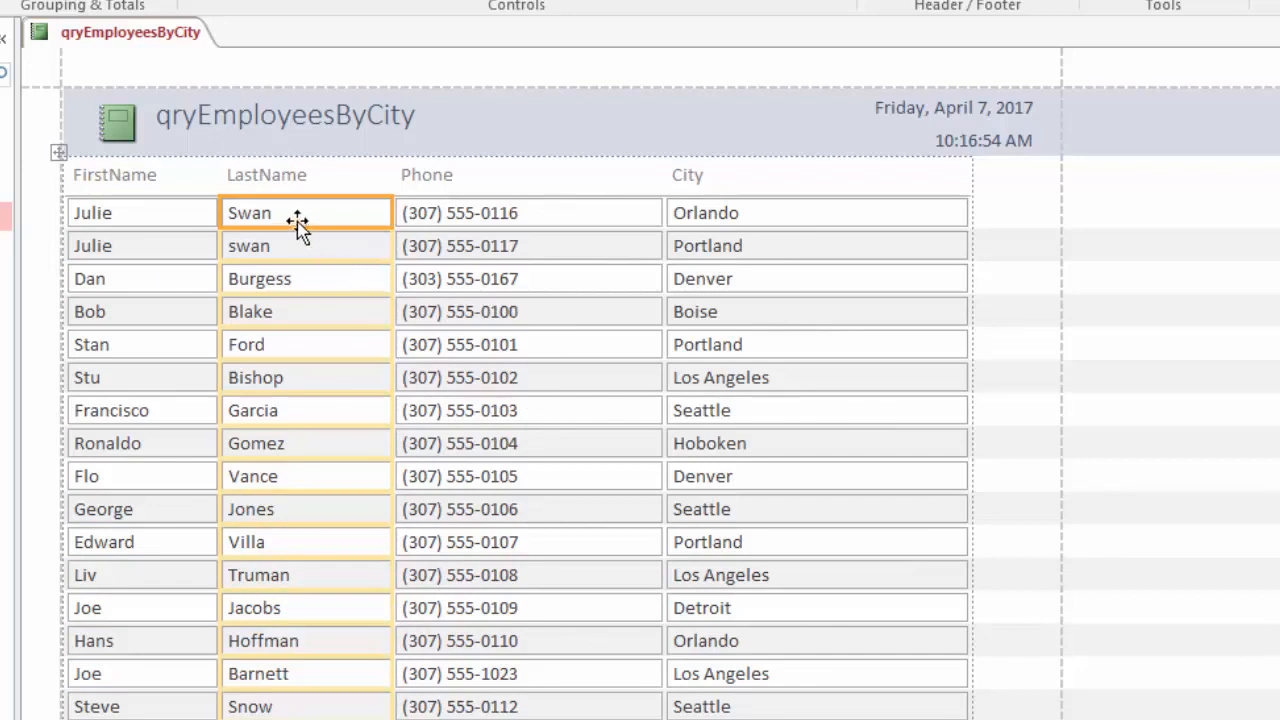
# In Design View, try widening the Phone column, undo it, and place the LastName header label in text editing
pyautogui.rightClick(126, 34)
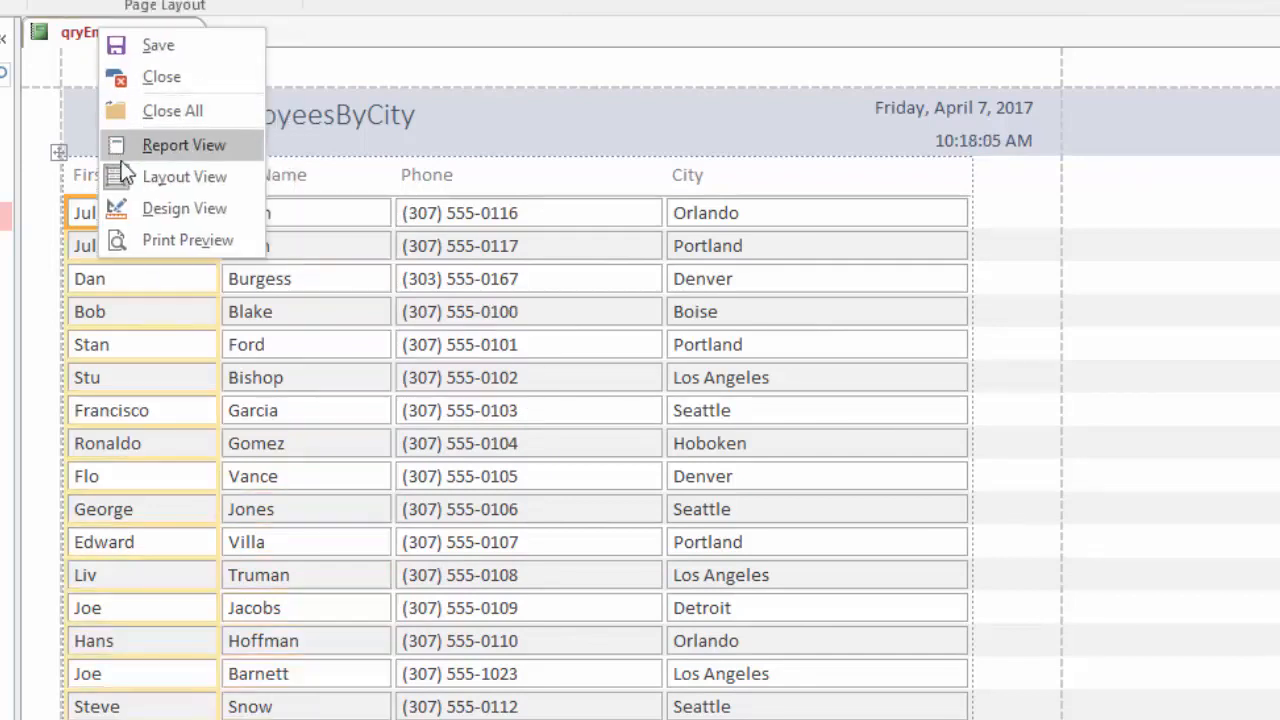
pyautogui.click(185, 213)
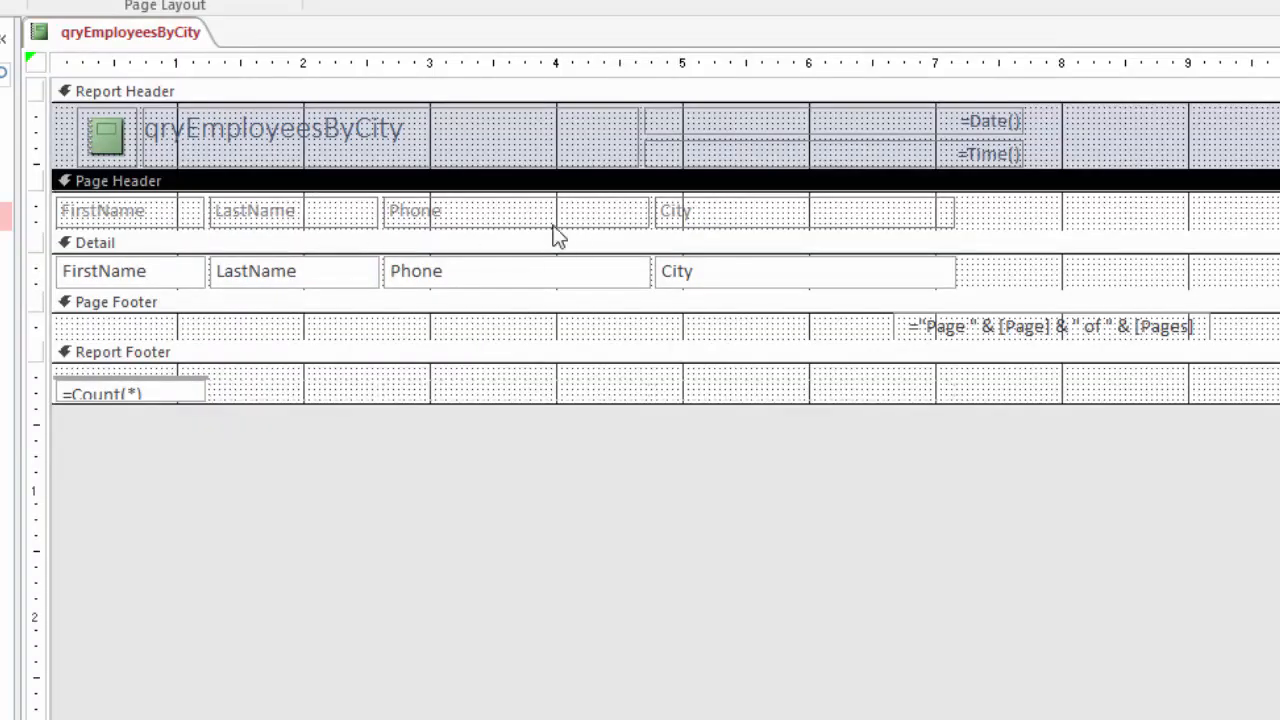
pyautogui.click(484, 217)
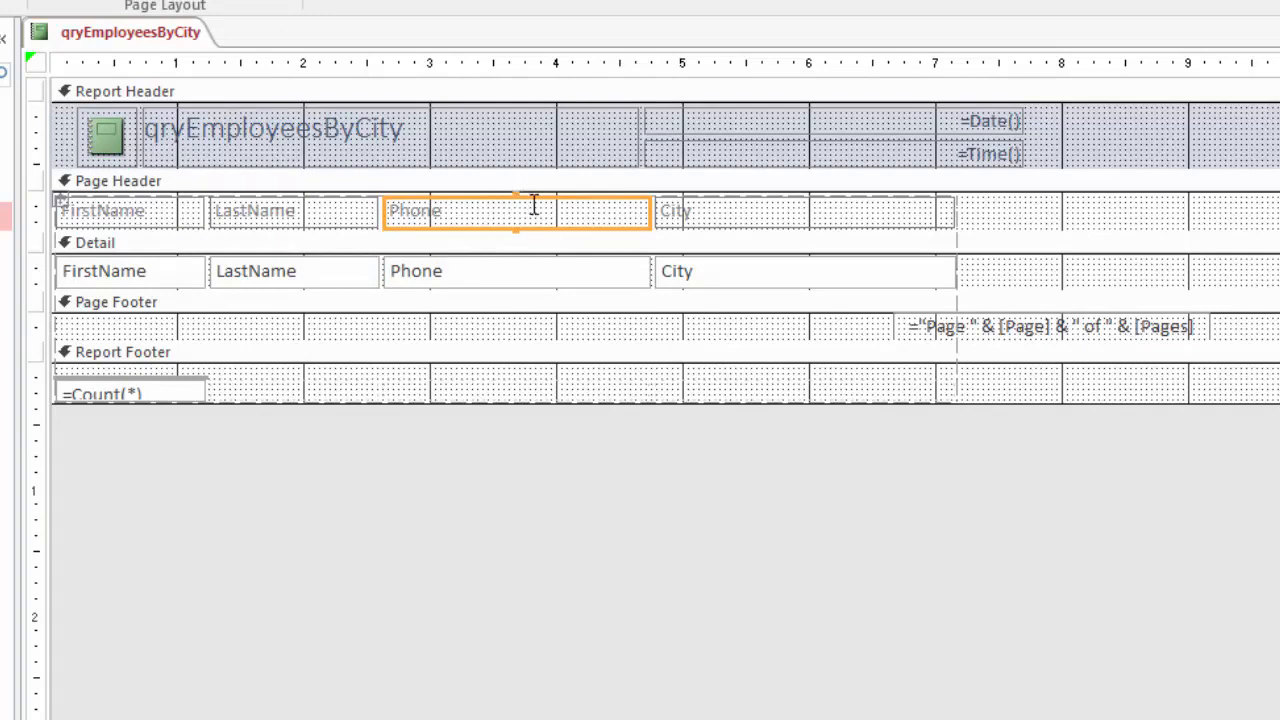
pyautogui.moveTo(650, 211); pyautogui.dragTo(693, 211)
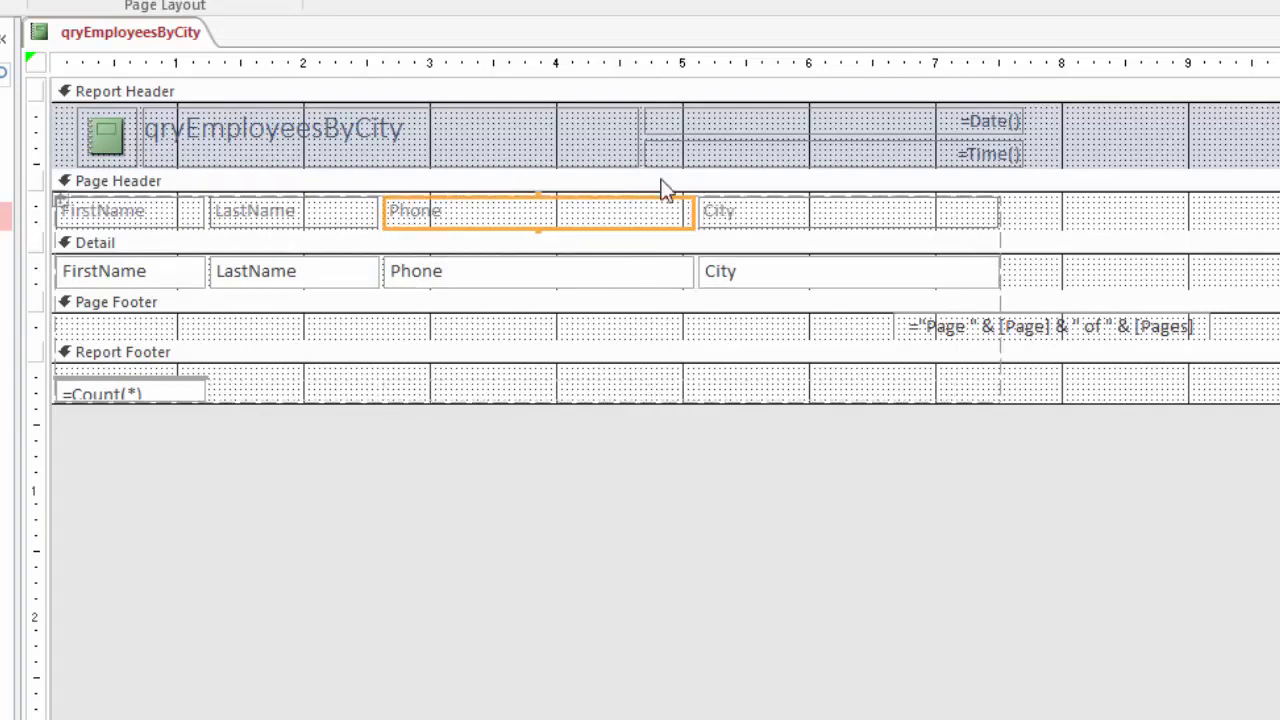
pyautogui.hotkey('ctrl', 'z')
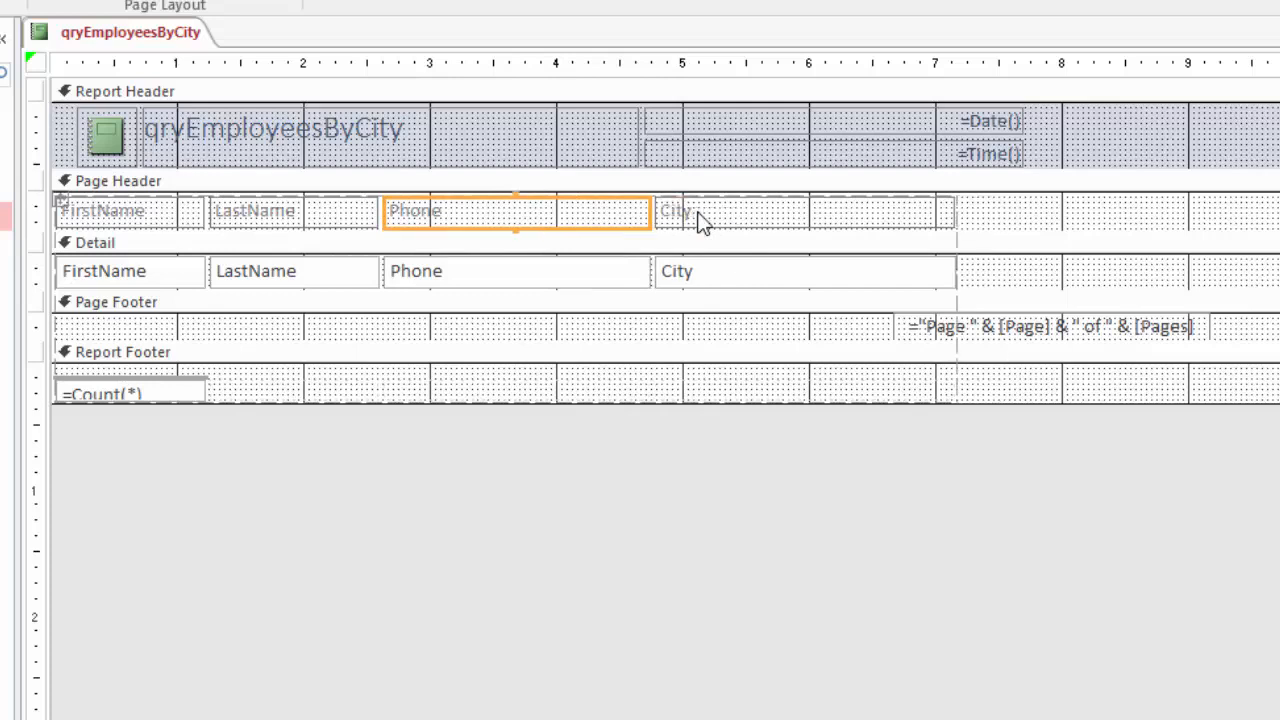
pyautogui.click(308, 210)
pyautogui.click(300, 211)
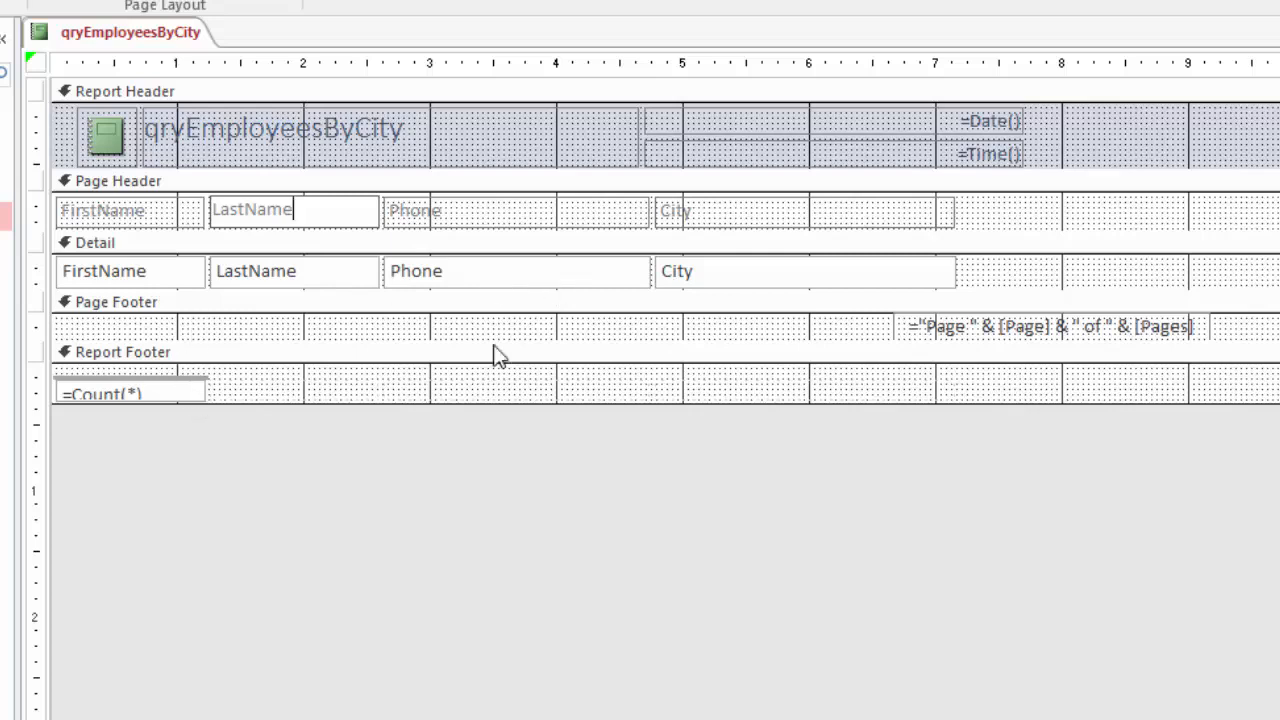
# Show the report in Print Preview and examine the page from the header down to the footer
pyautogui.rightClick(109, 33)
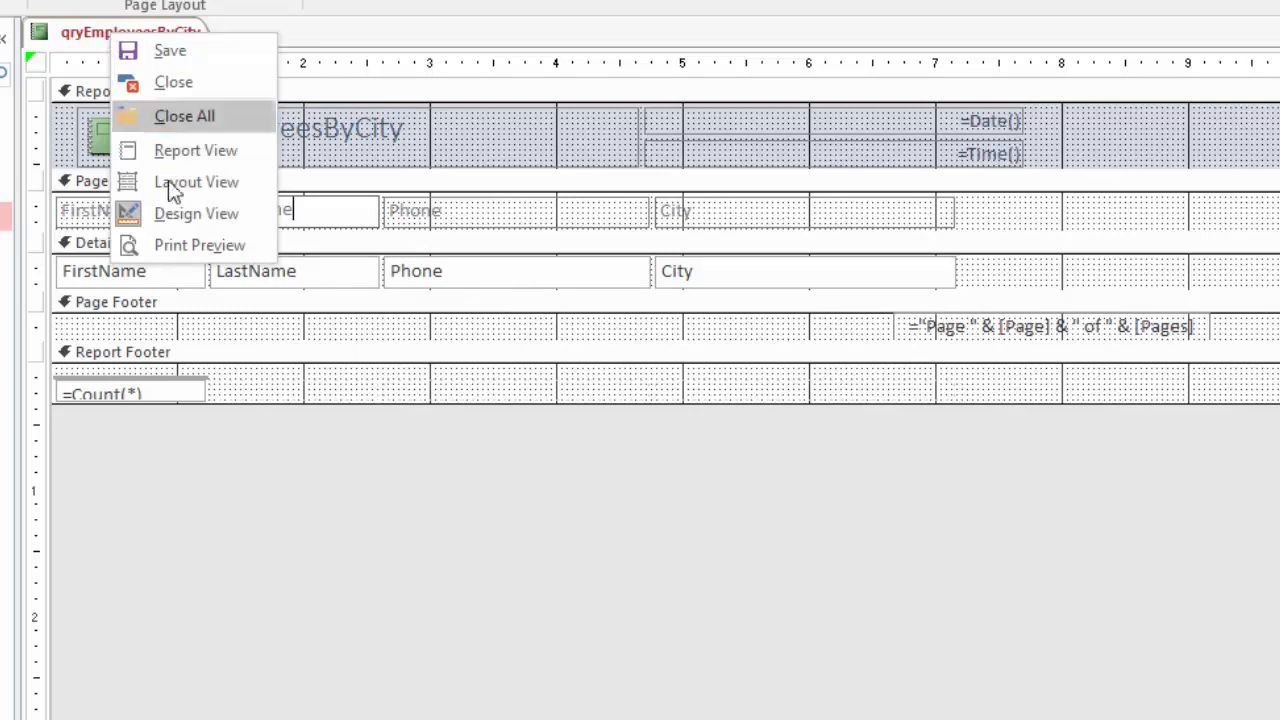
pyautogui.click(205, 246)
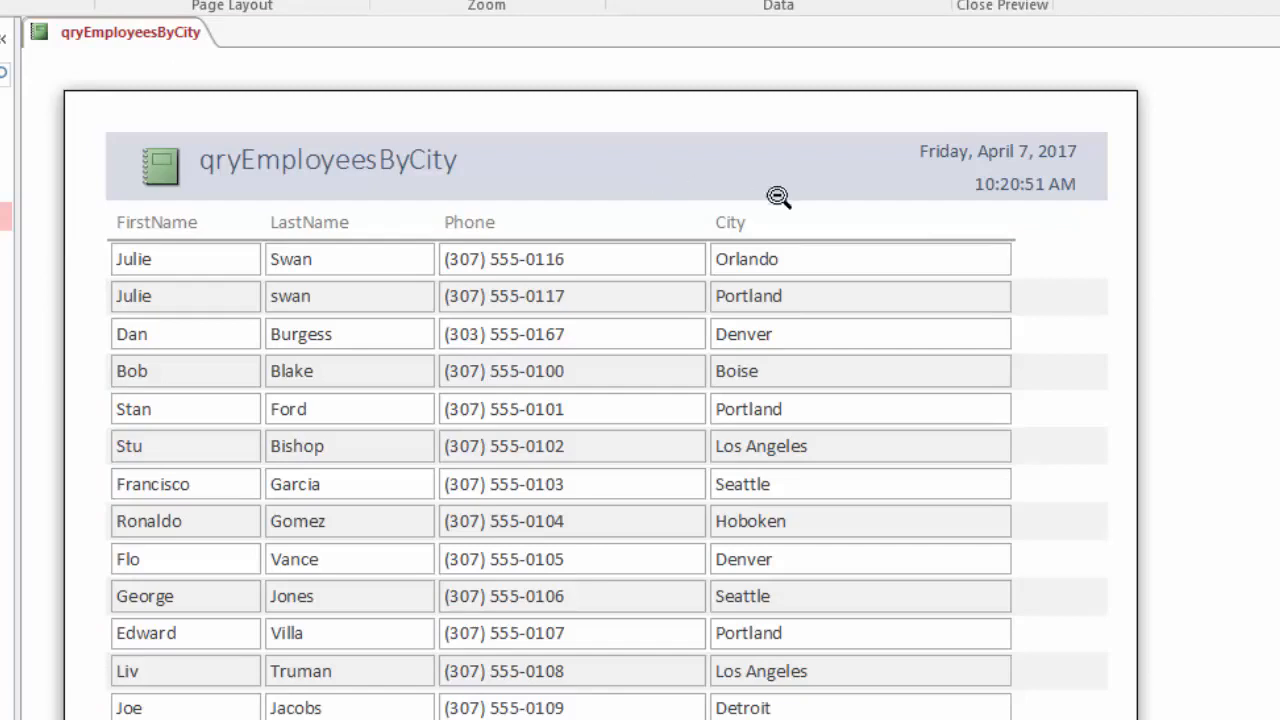
pyautogui.scroll(-6, 600, 400)
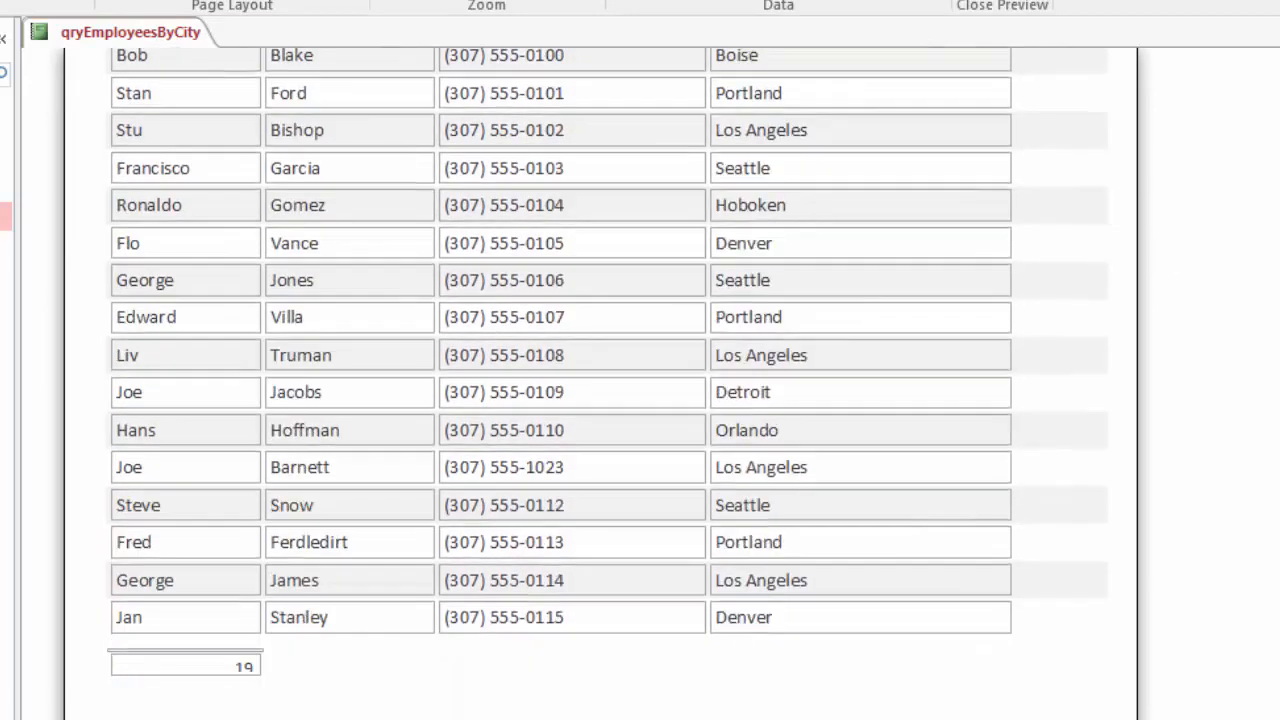
pyautogui.scroll(-5, 600, 400)
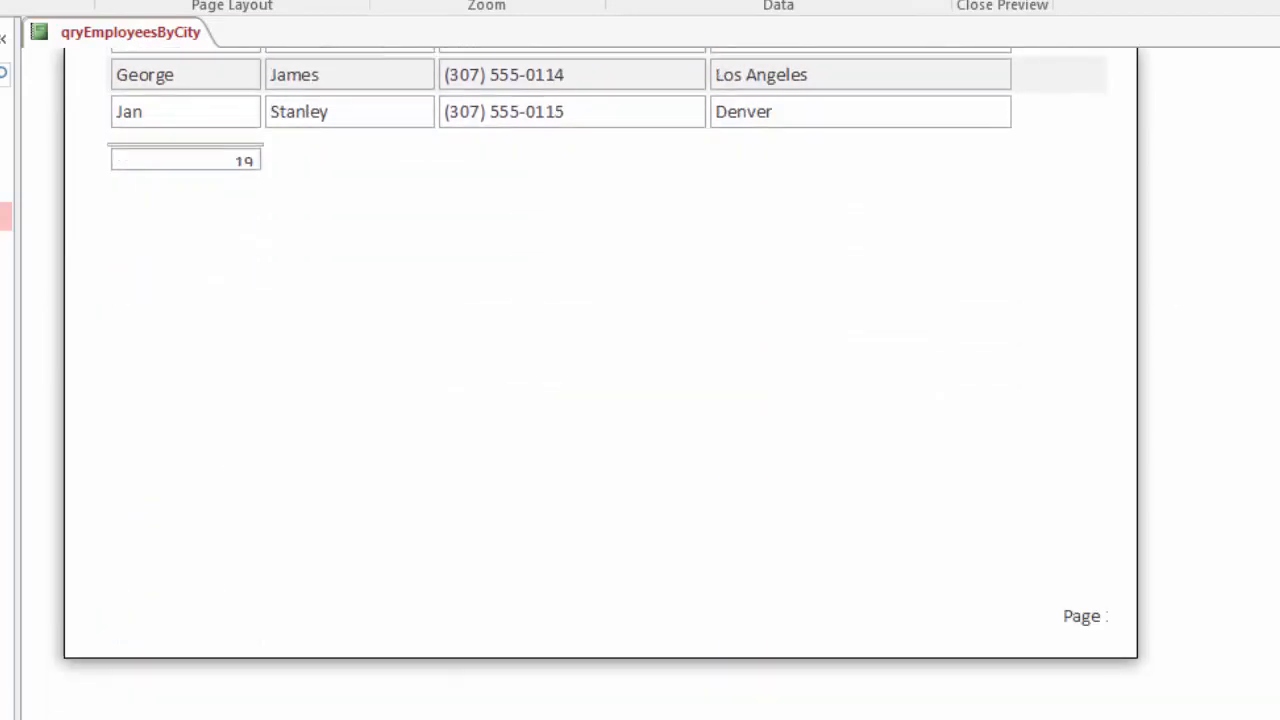
pyautogui.scroll(2, 600, 400)
pyautogui.scroll(11, 600, 400)
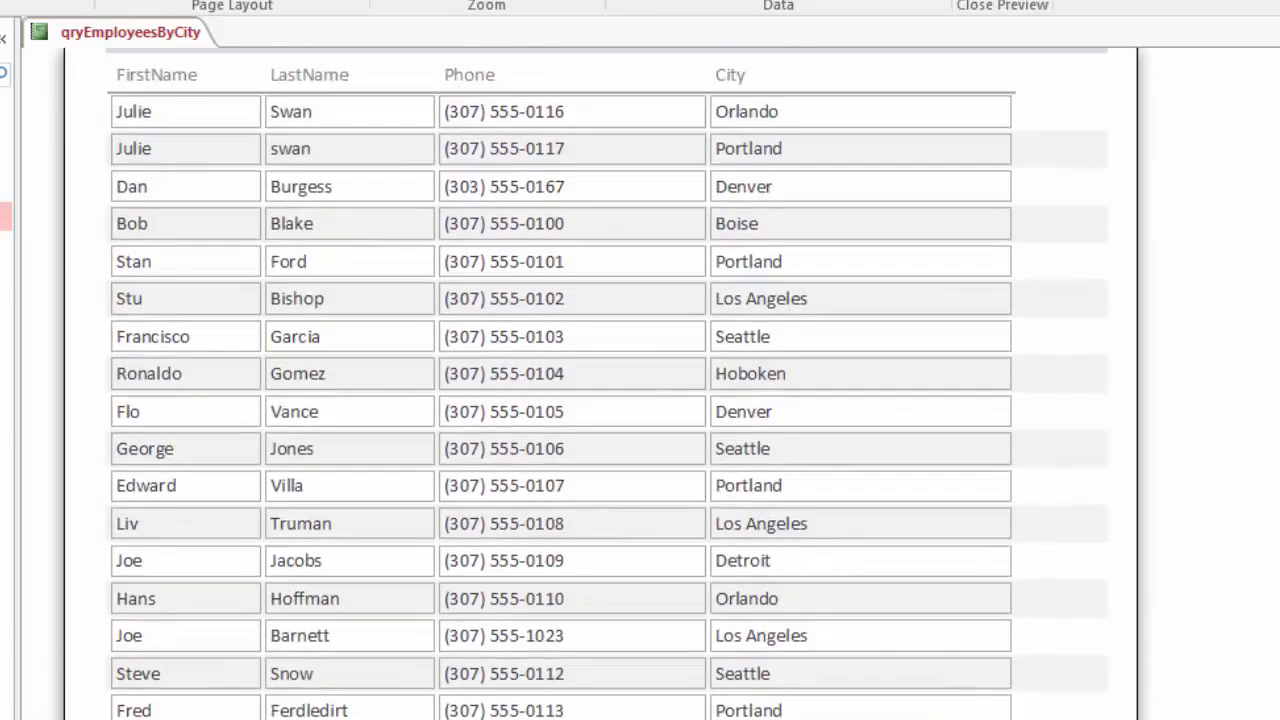
pyautogui.scroll(-2, 600, 400)
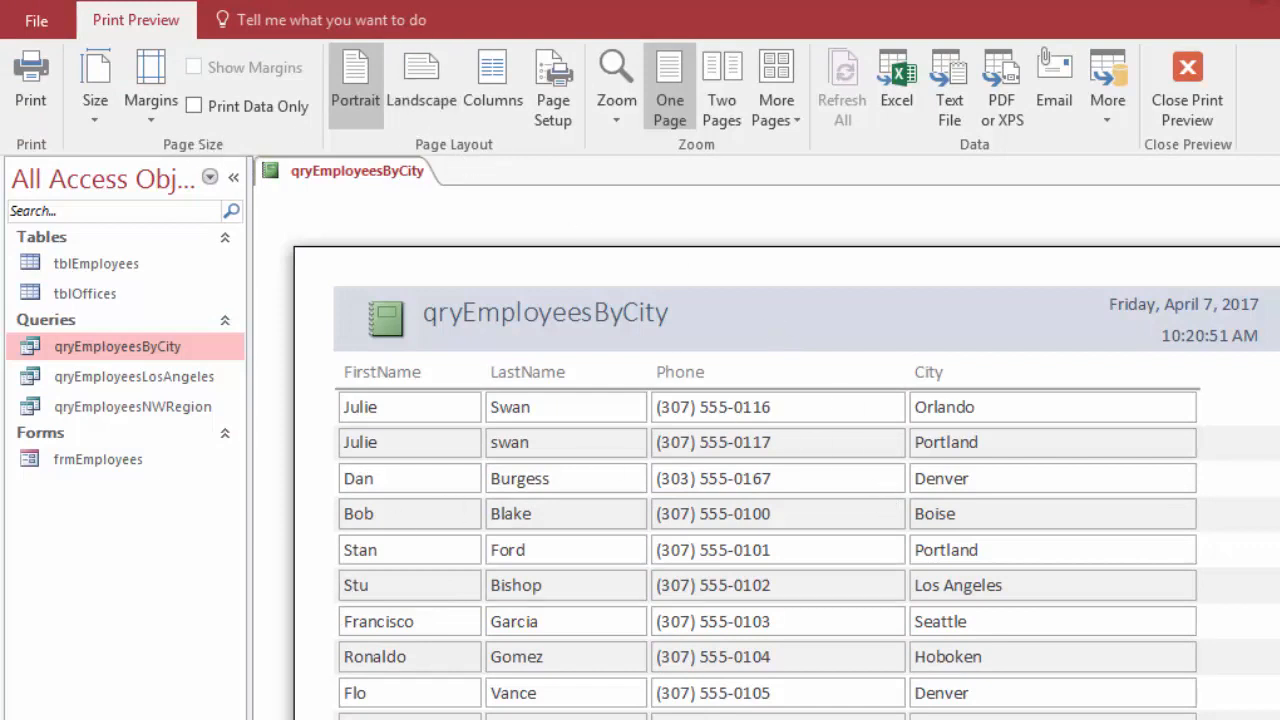
# Try the landscape page orientation on the previewed report, and return it to portrait
pyautogui.click(421, 85)
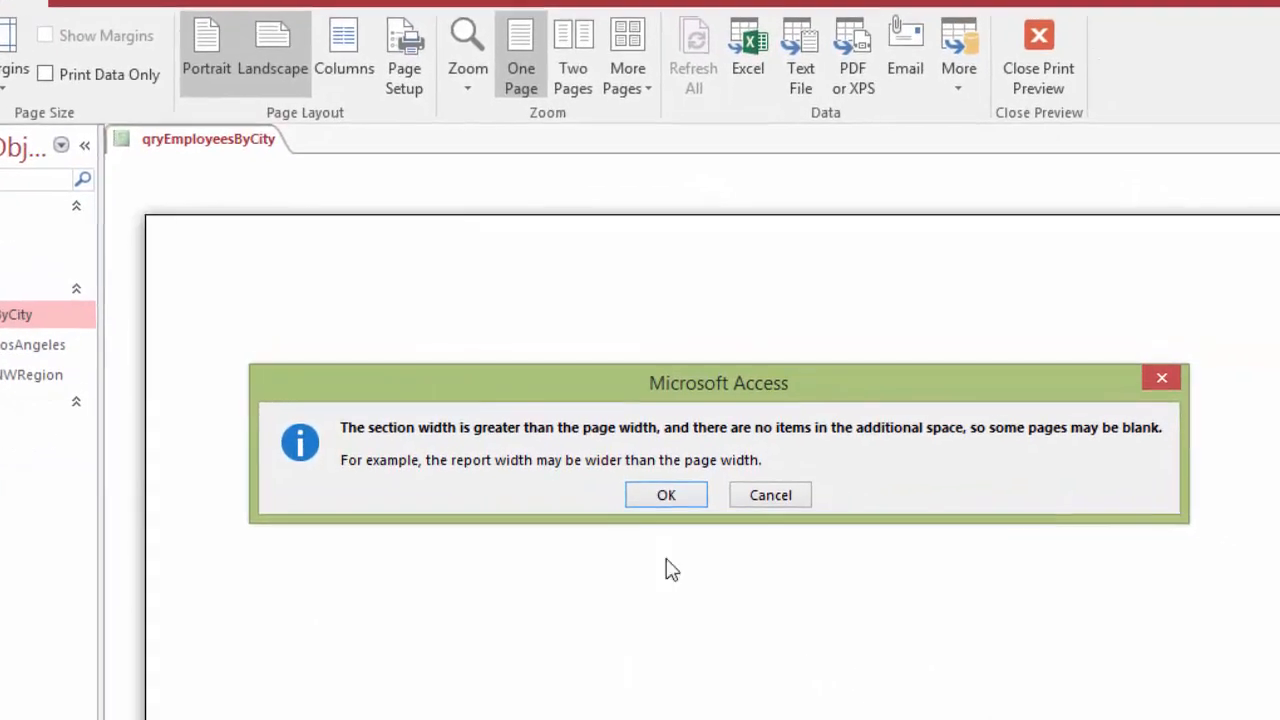
pyautogui.click(636, 490)
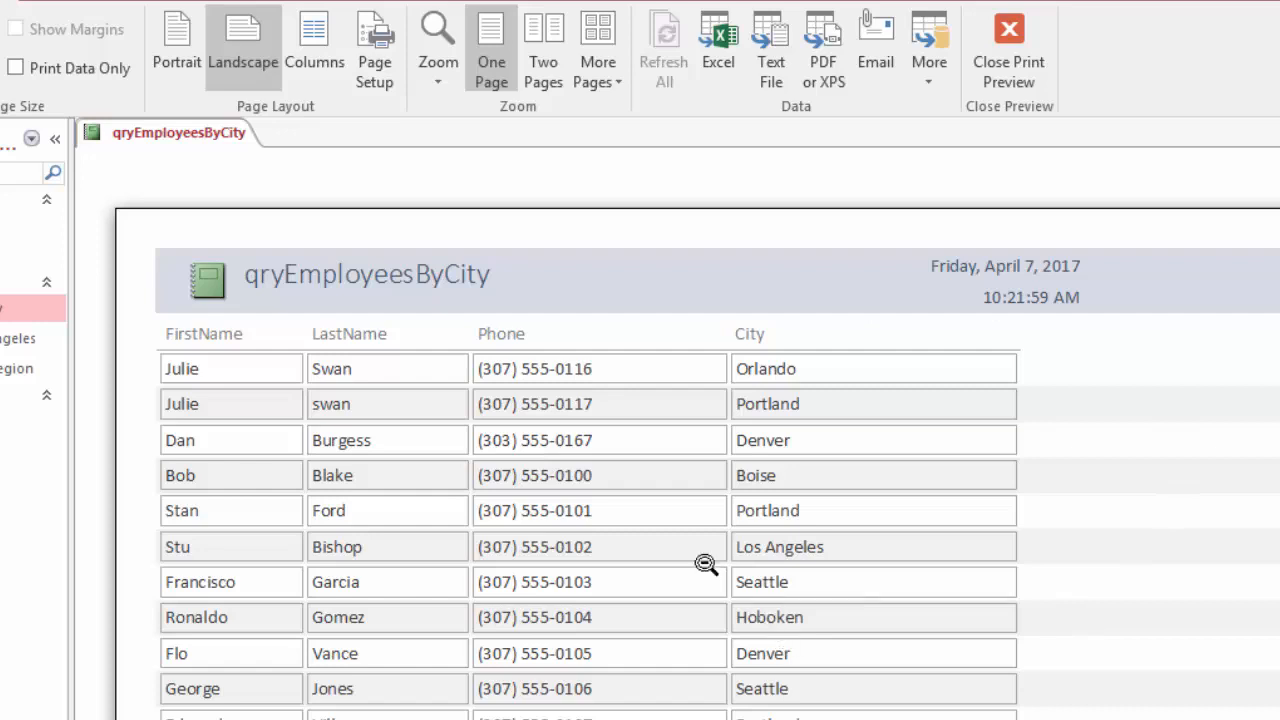
pyautogui.click(177, 34)
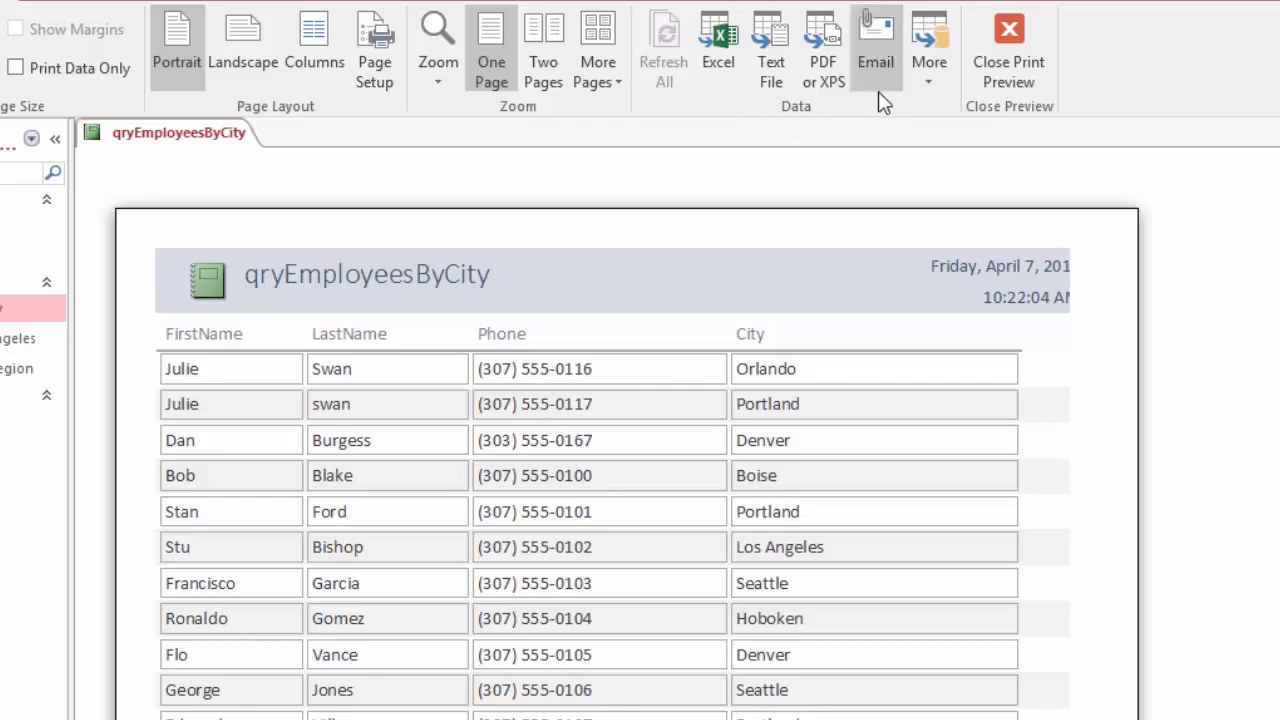
# Look at the additional export formats available for the report, and close the print preview
pyautogui.click(936, 82)
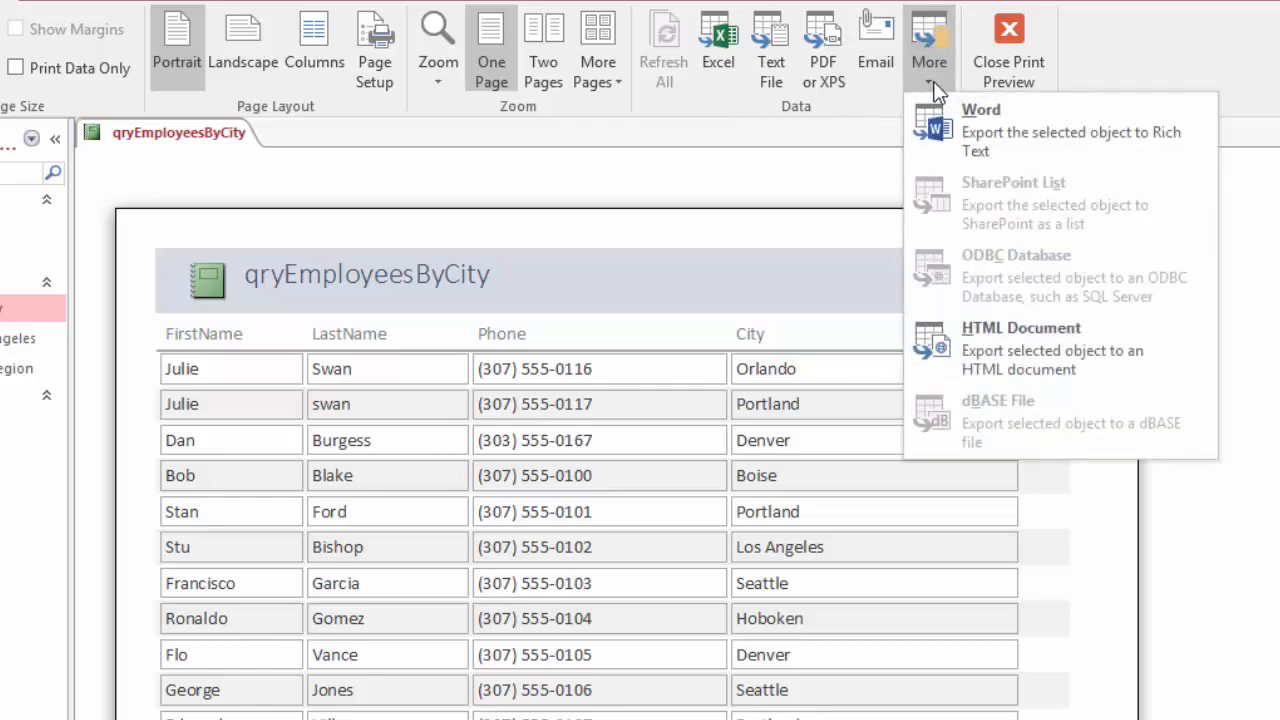
pyautogui.click(841, 105)
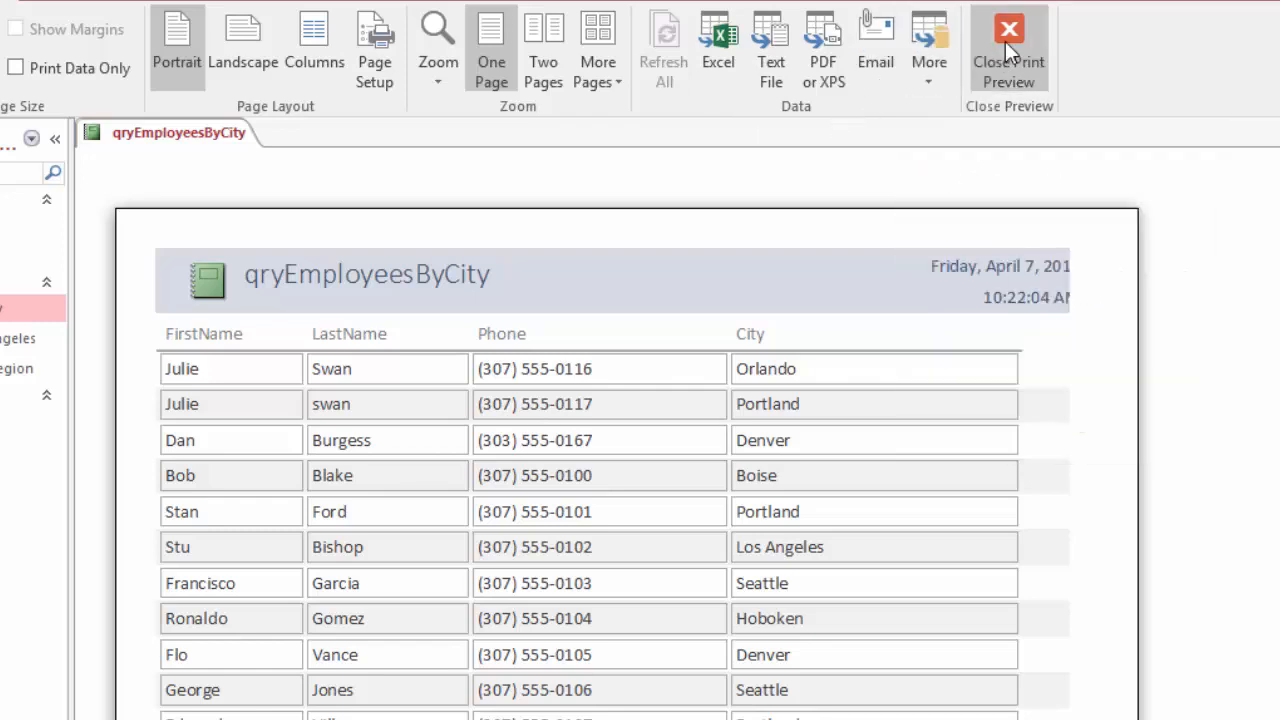
pyautogui.click(1005, 41)
# Inspect the report's structure in Design View and its records in Report View
pyautogui.rightClick(184, 143)
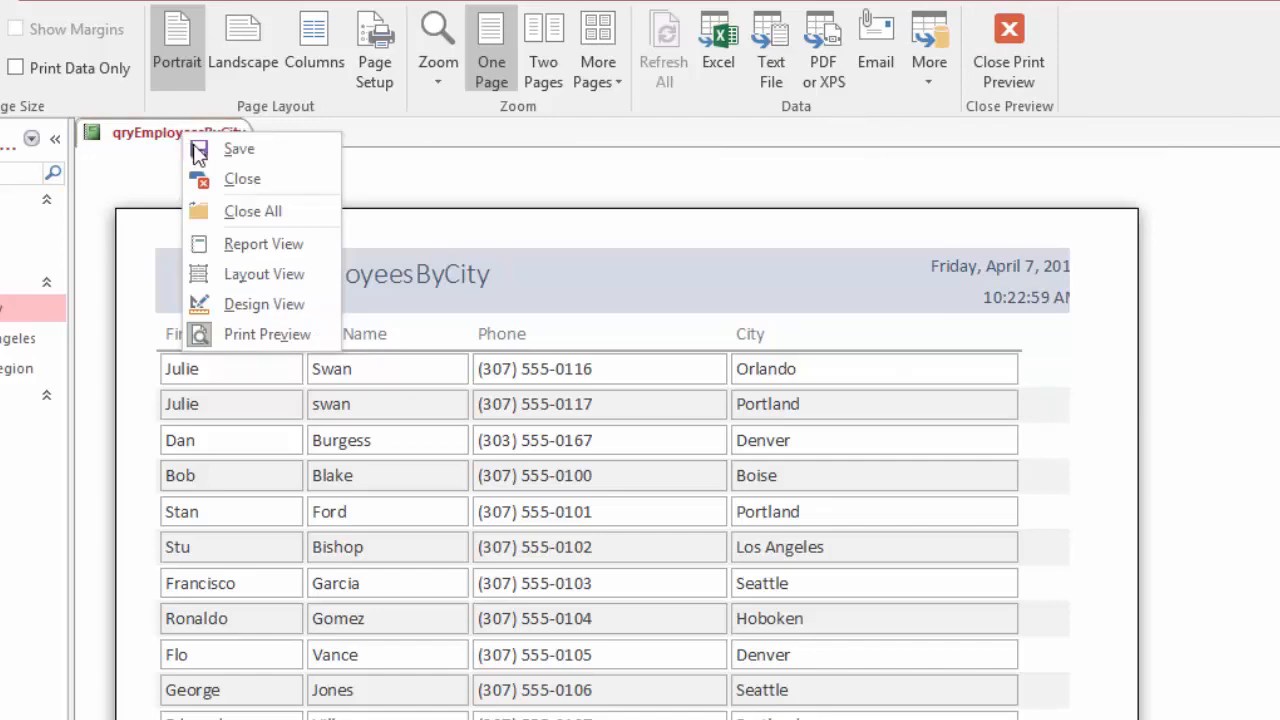
pyautogui.click(259, 306)
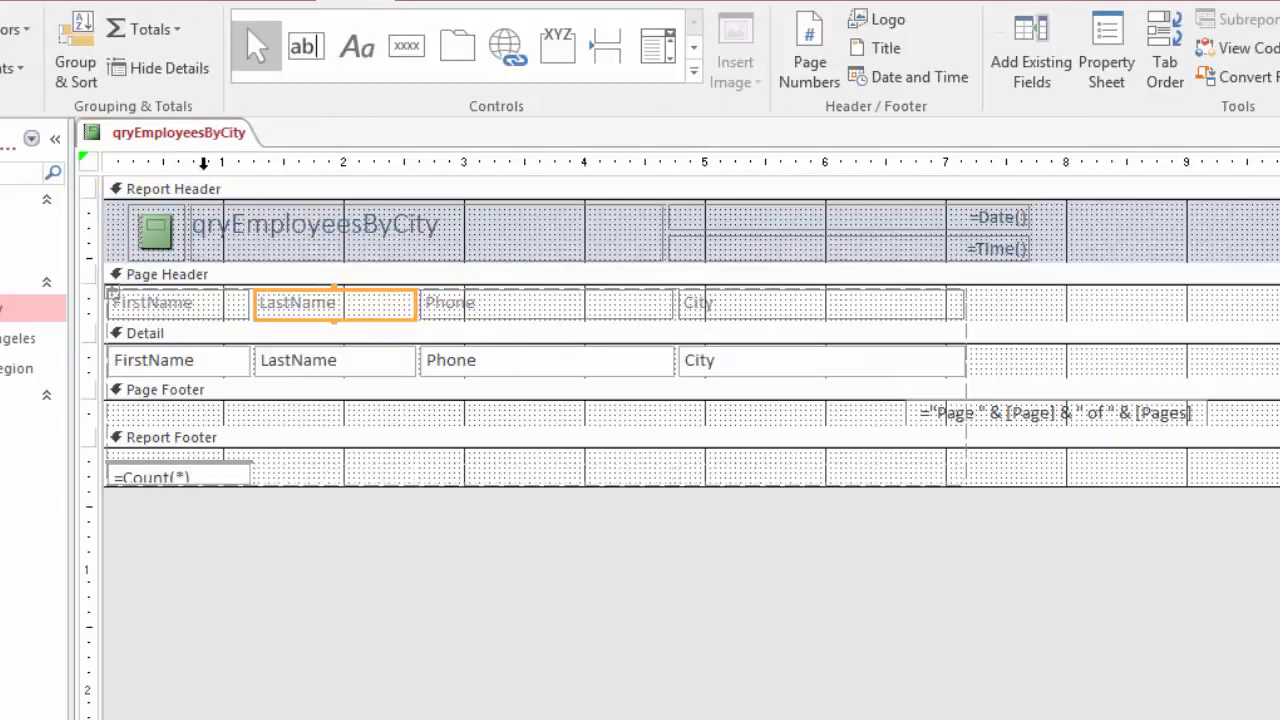
pyautogui.rightClick(167, 143)
pyautogui.click(267, 252)
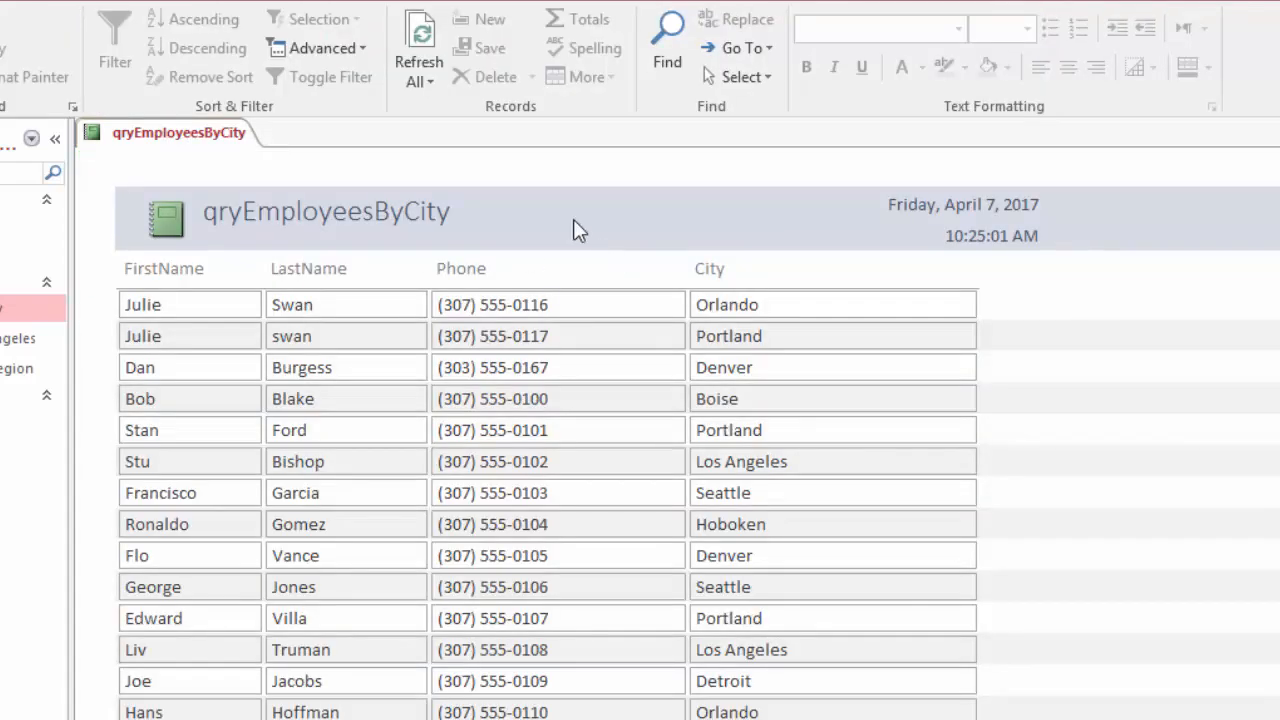
# In Design View, delete the City label from the page header and the City field from the detail section
pyautogui.rightClick(173, 137)
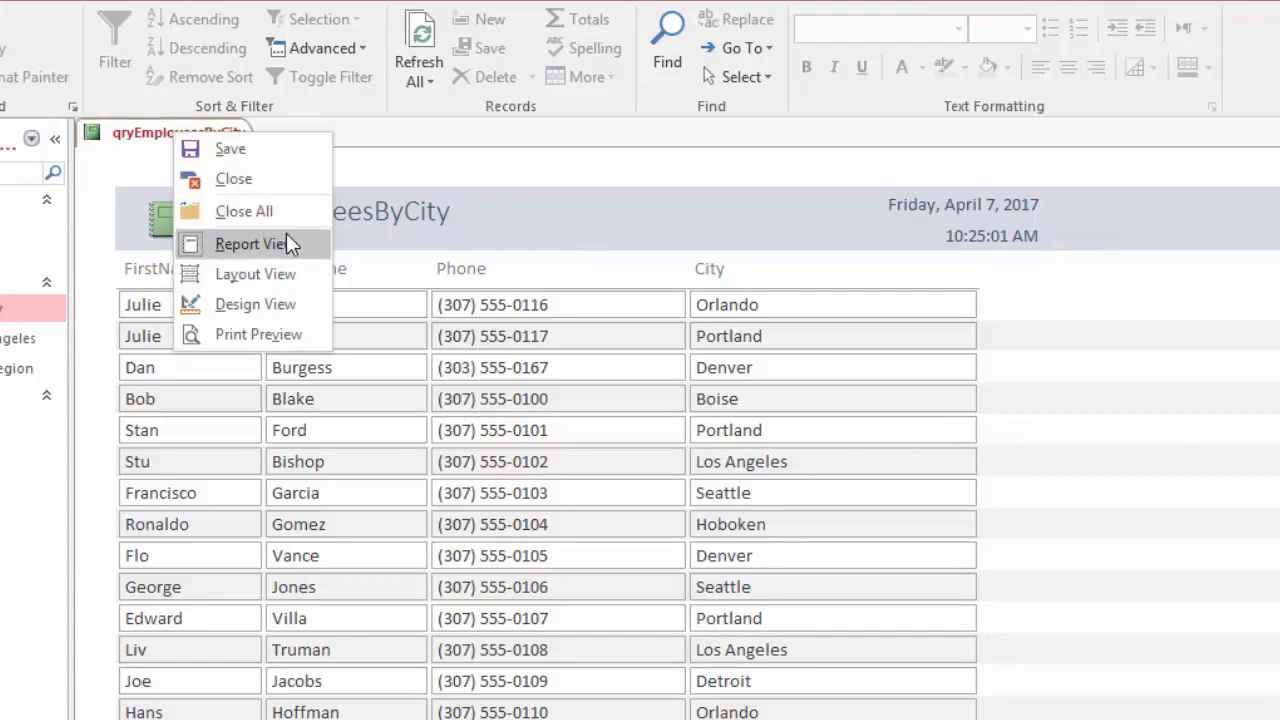
pyautogui.click(267, 313)
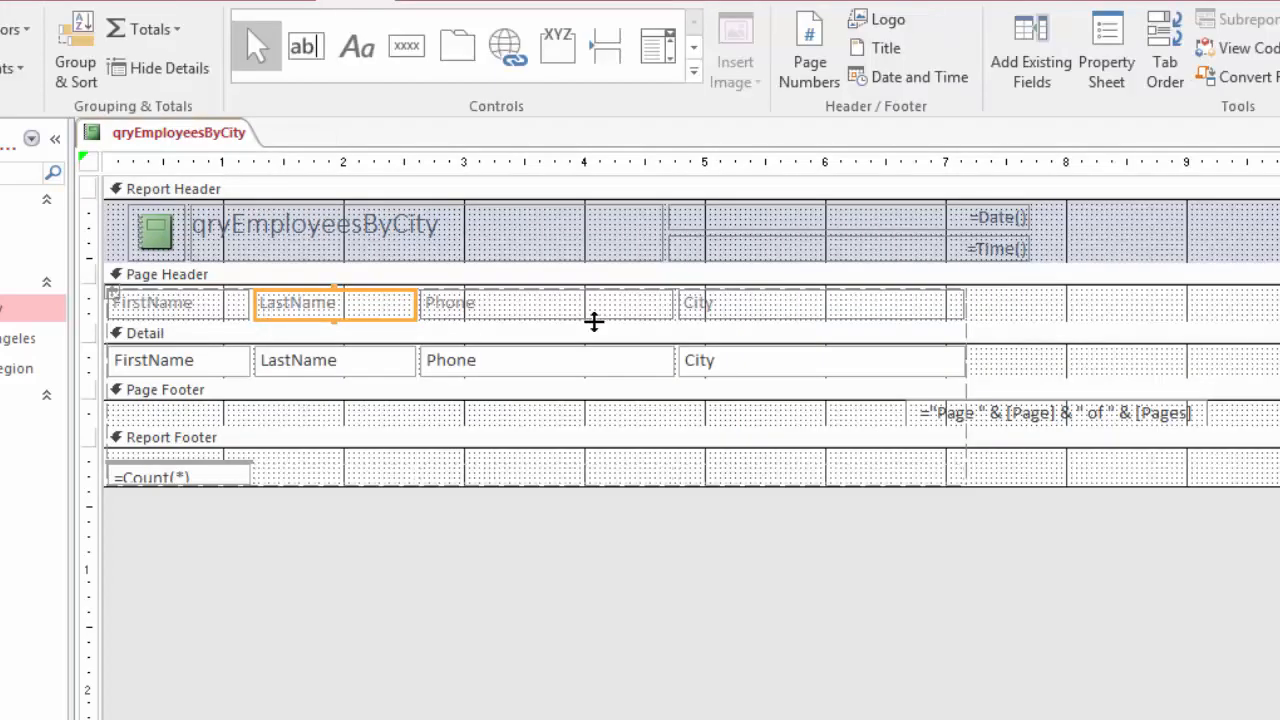
pyautogui.click(829, 312)
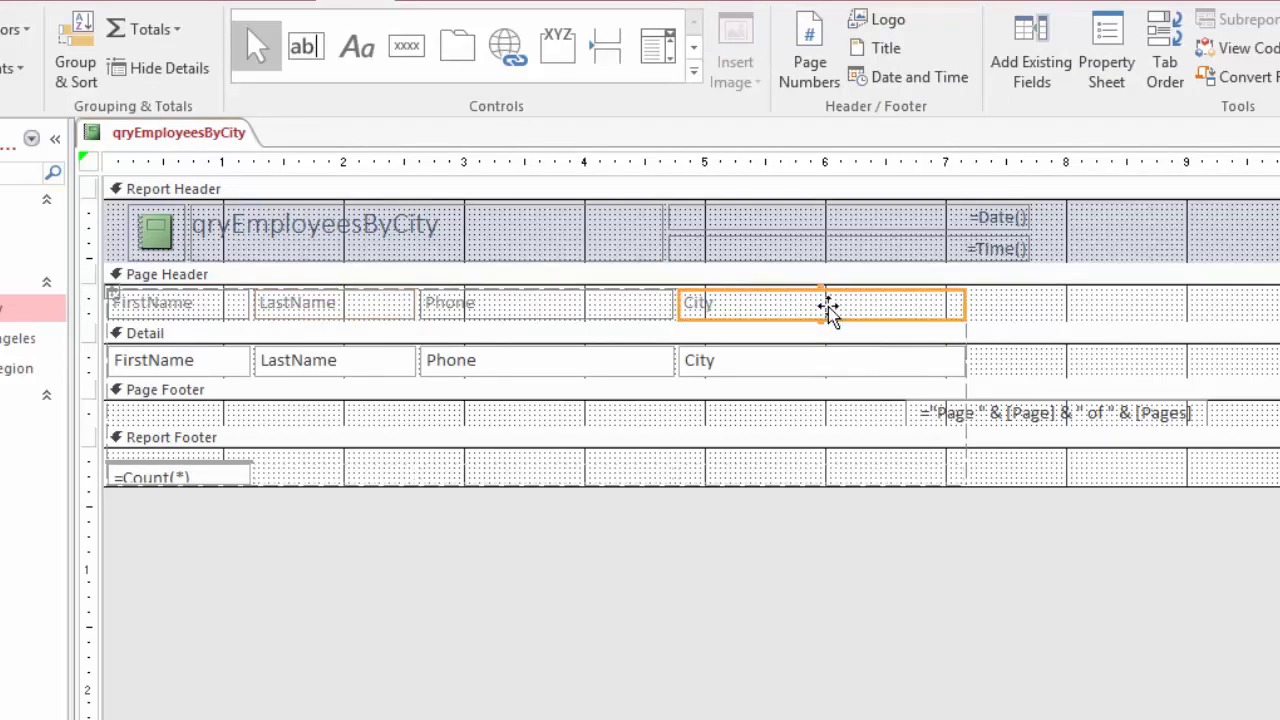
pyautogui.press('Delete')
pyautogui.click(835, 360)
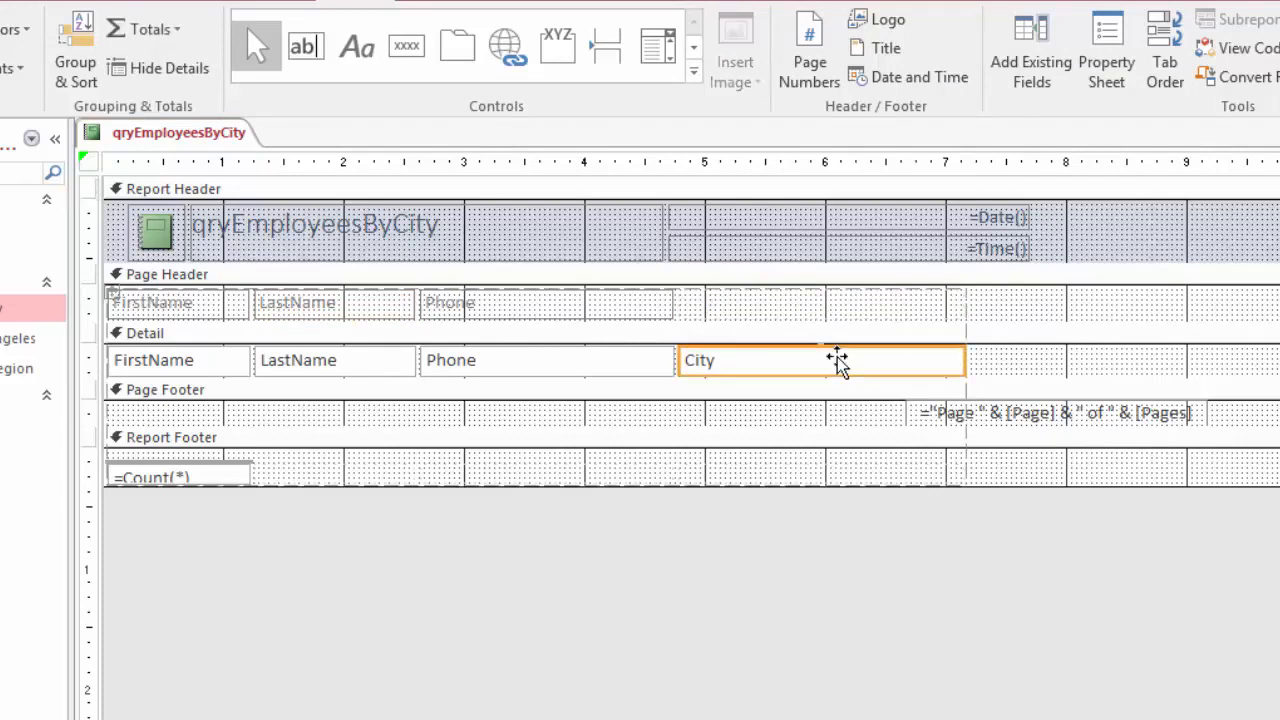
pyautogui.press('Delete')
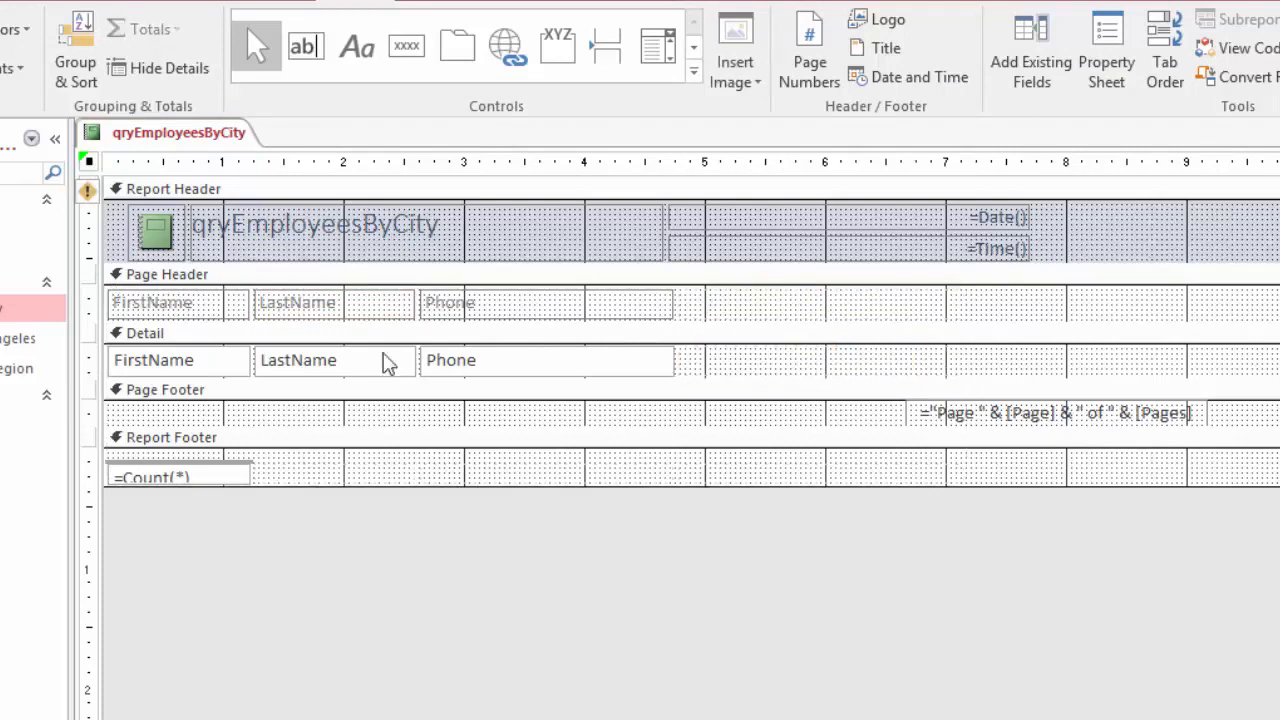
# Insert a space in the two name column headings so they read "First Name" and "Last Name"
pyautogui.click(152, 314)
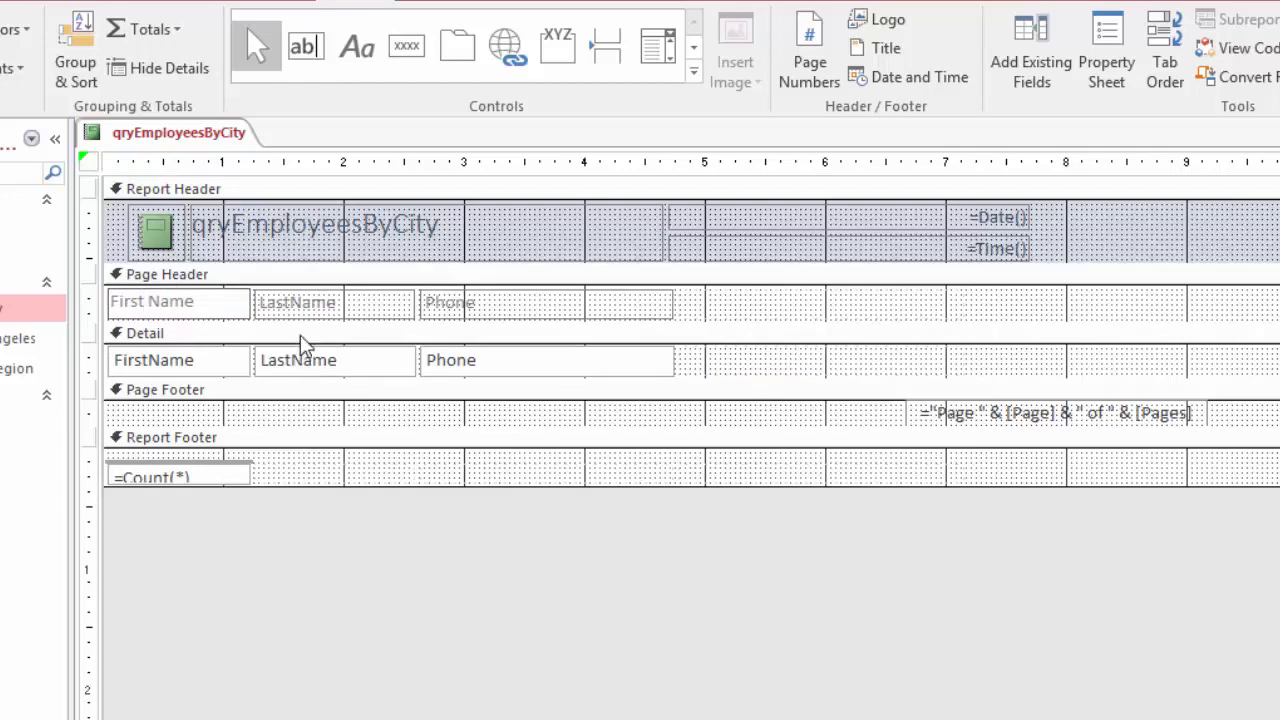
pyautogui.click(291, 300)
pyautogui.click(288, 301)
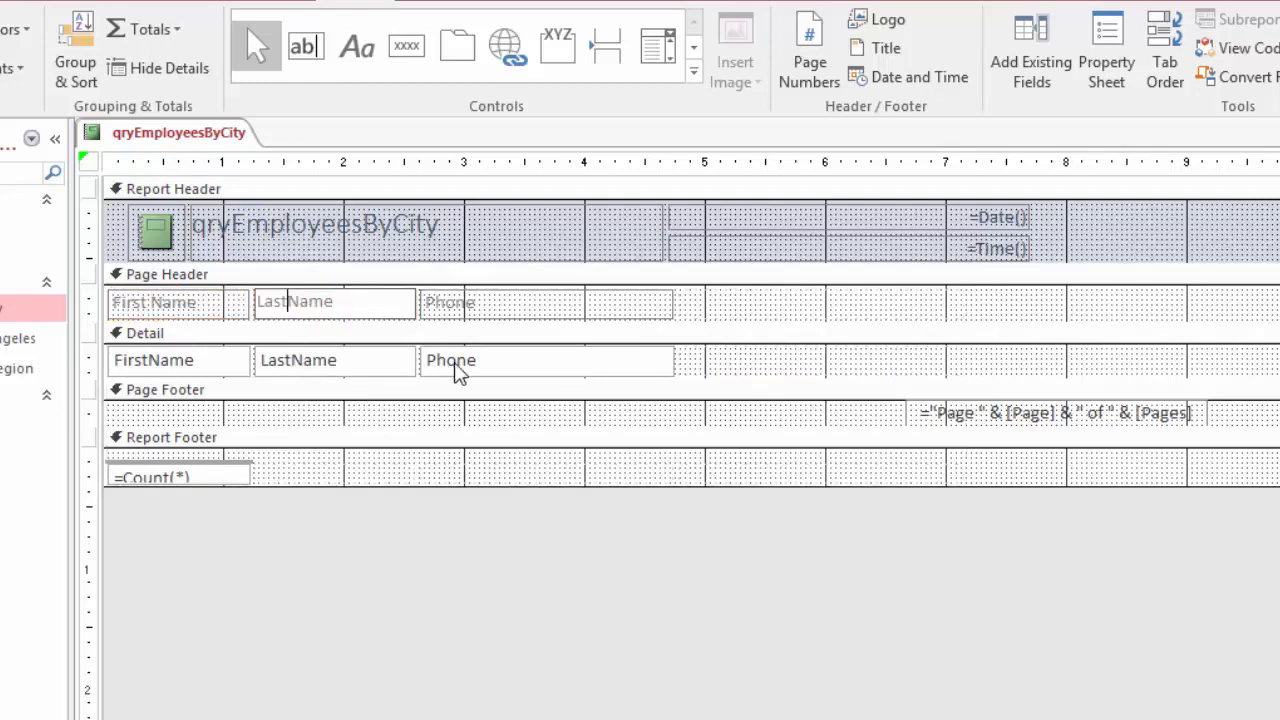
# Change the report title to "Employee Phone List" and slightly reduce the height of the title box
pyautogui.doubleClick(311, 233)
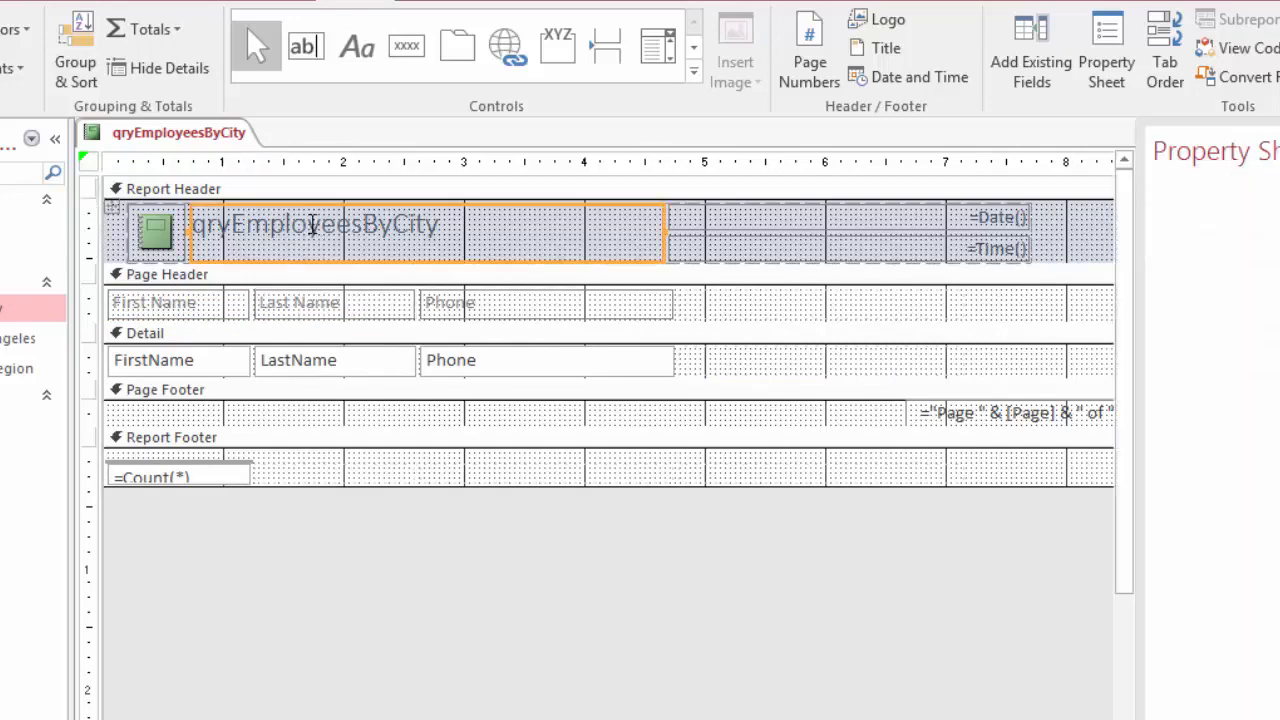
pyautogui.click(451, 227)
pyautogui.moveTo(440, 227); pyautogui.dragTo(201, 232)
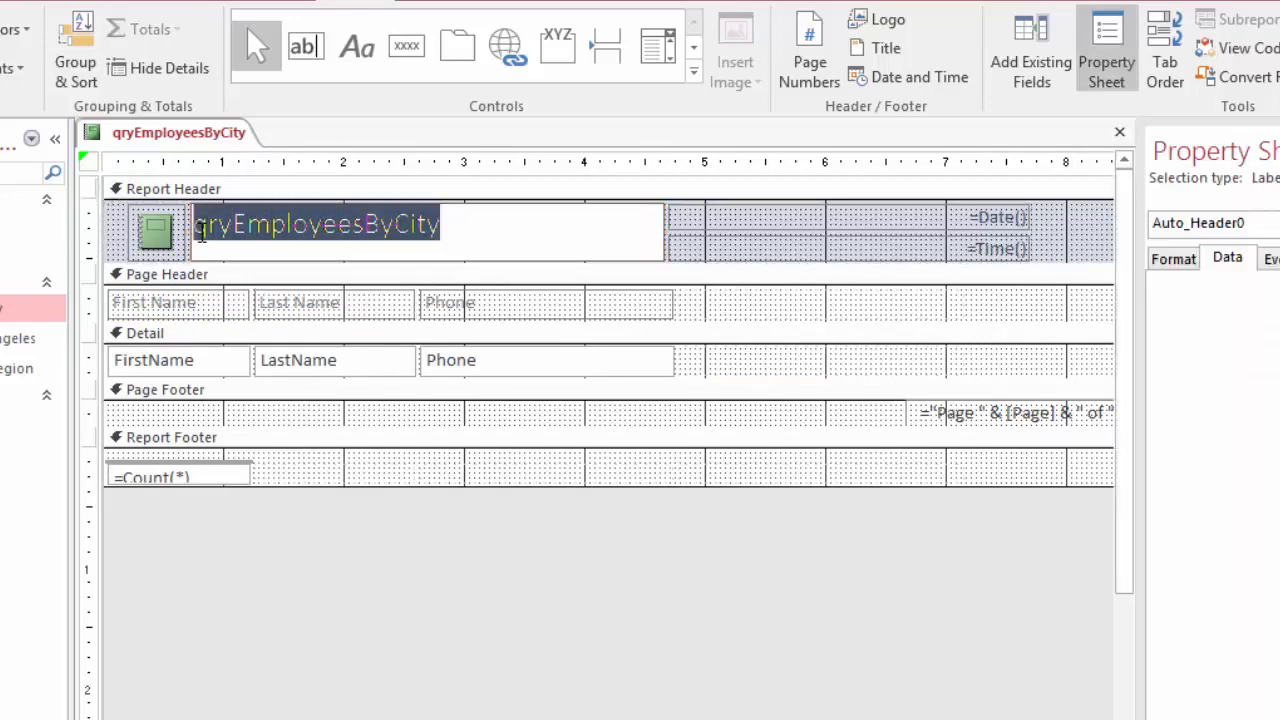
pyautogui.write('Emplo')
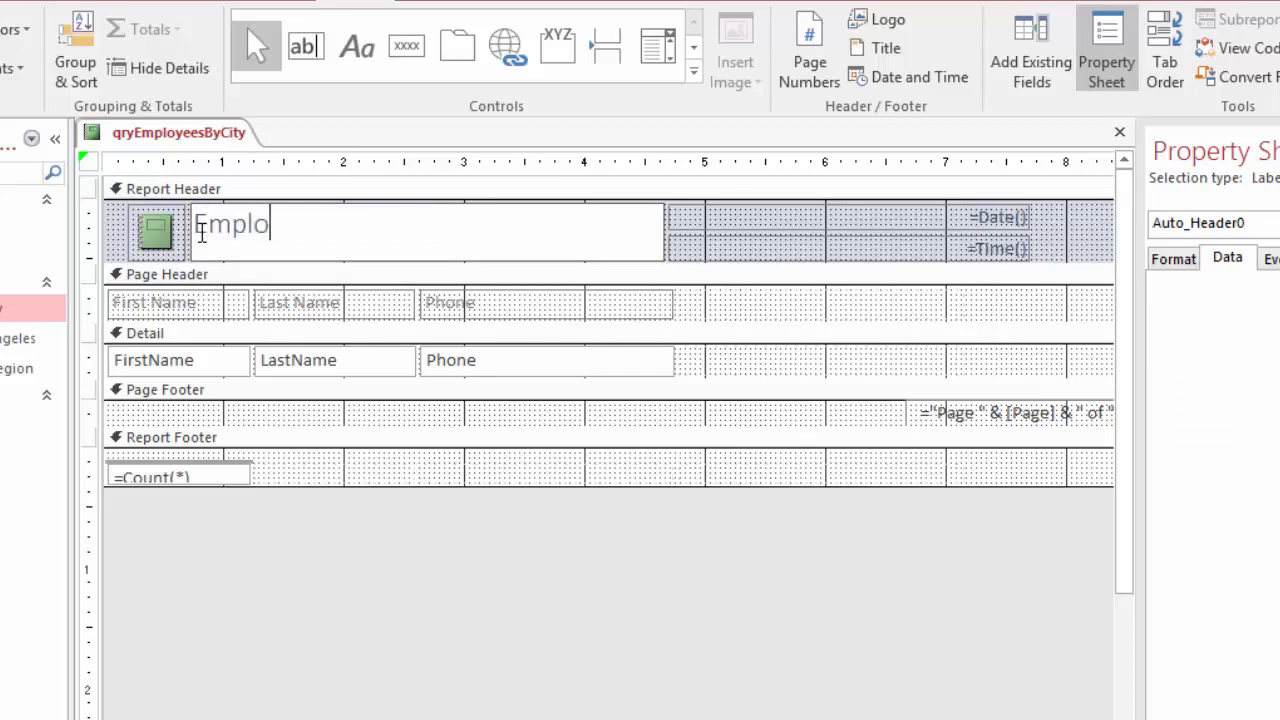
pyautogui.write('yee Phone List')
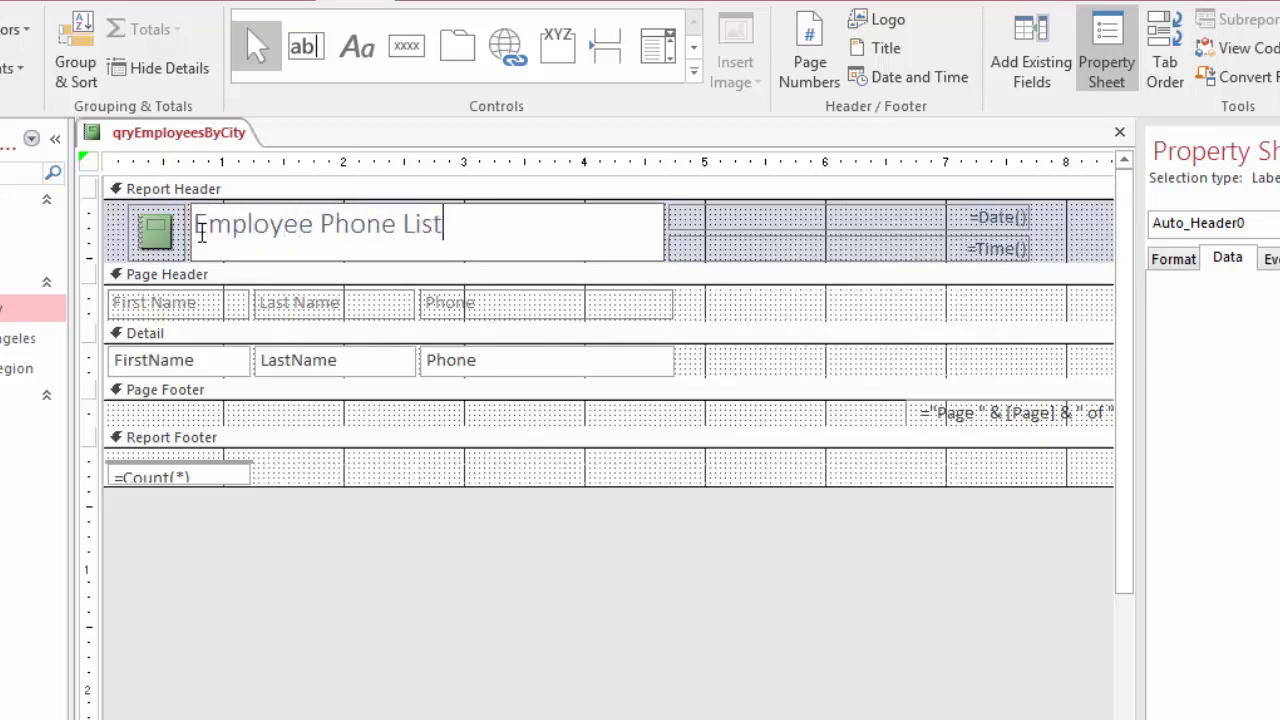
pyautogui.press('Return')
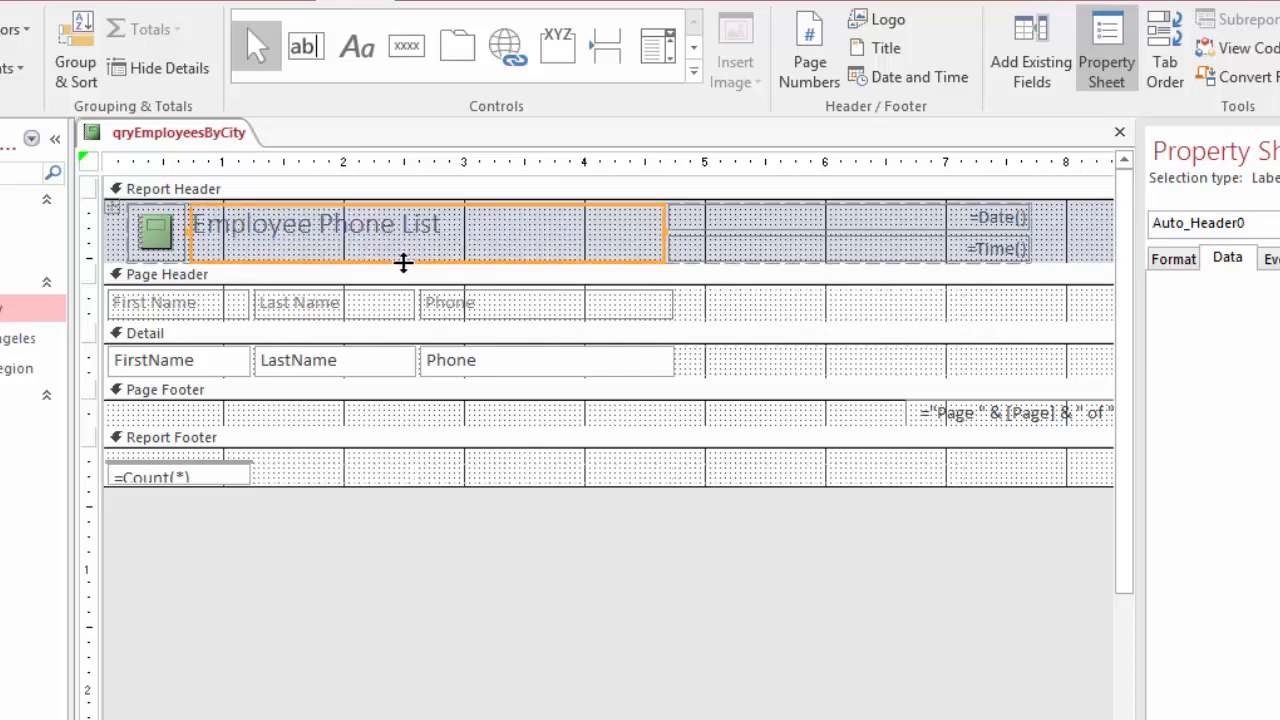
pyautogui.moveTo(404, 261); pyautogui.dragTo(406, 254)
pyautogui.moveTo(420, 265)
pyautogui.mouseDown()
pyautogui.moveTo(420, 278)
pyautogui.moveTo(424, 249)
pyautogui.moveTo(423, 283)
pyautogui.moveTo(422, 263)
pyautogui.mouseUp()
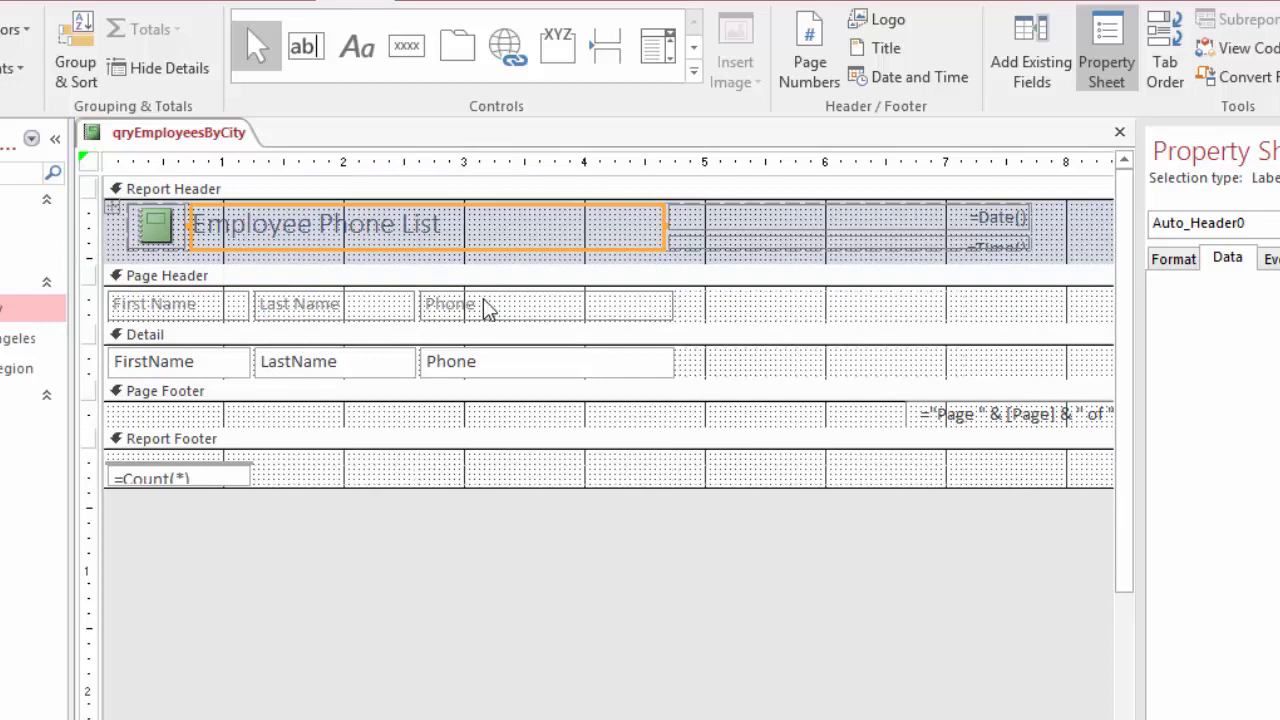
# Narrow the Phone label and field together so they end at about the 4-inch mark
pyautogui.click(663, 306)
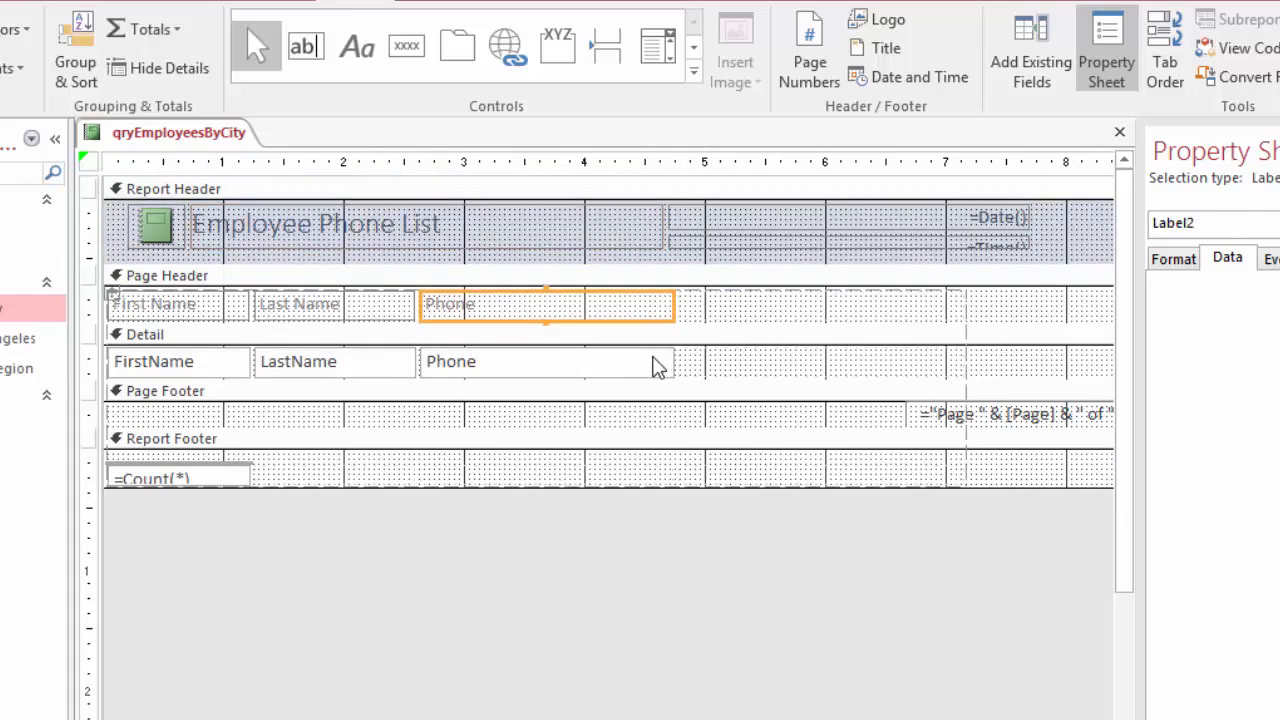
pyautogui.keyDown('shift'); pyautogui.click(652, 362); pyautogui.keyUp('shift')
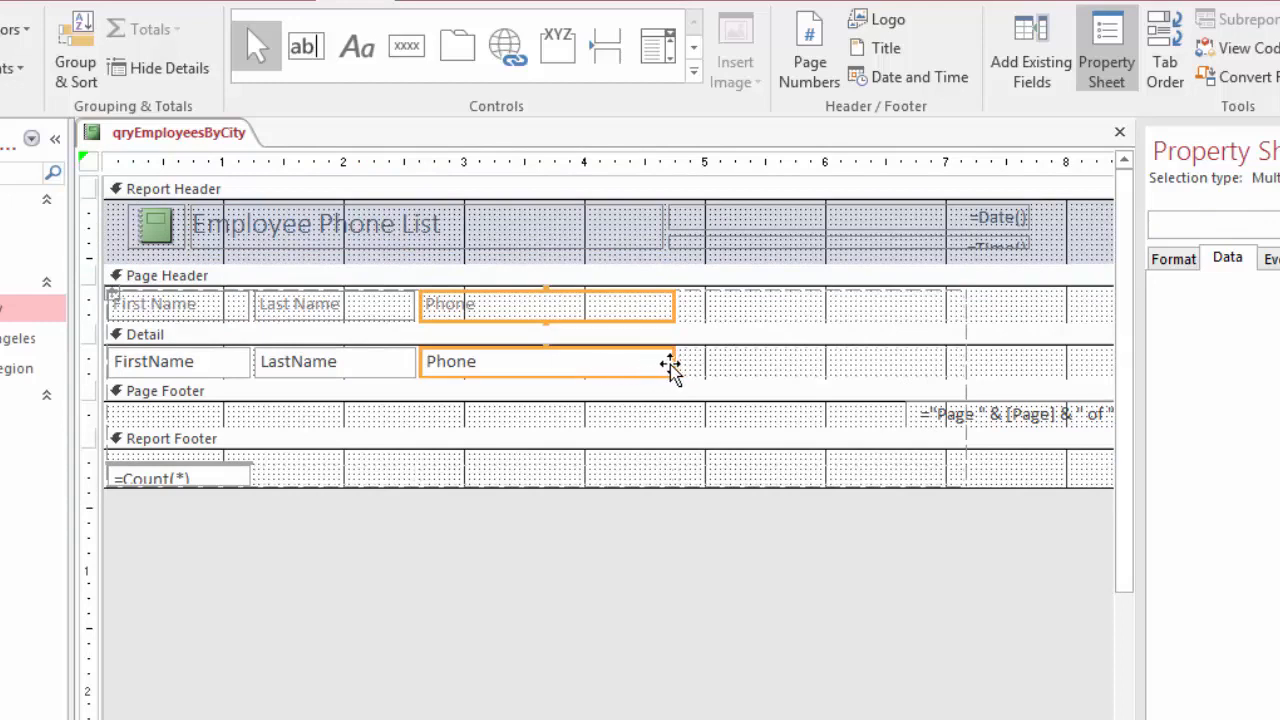
pyautogui.click(669, 364)
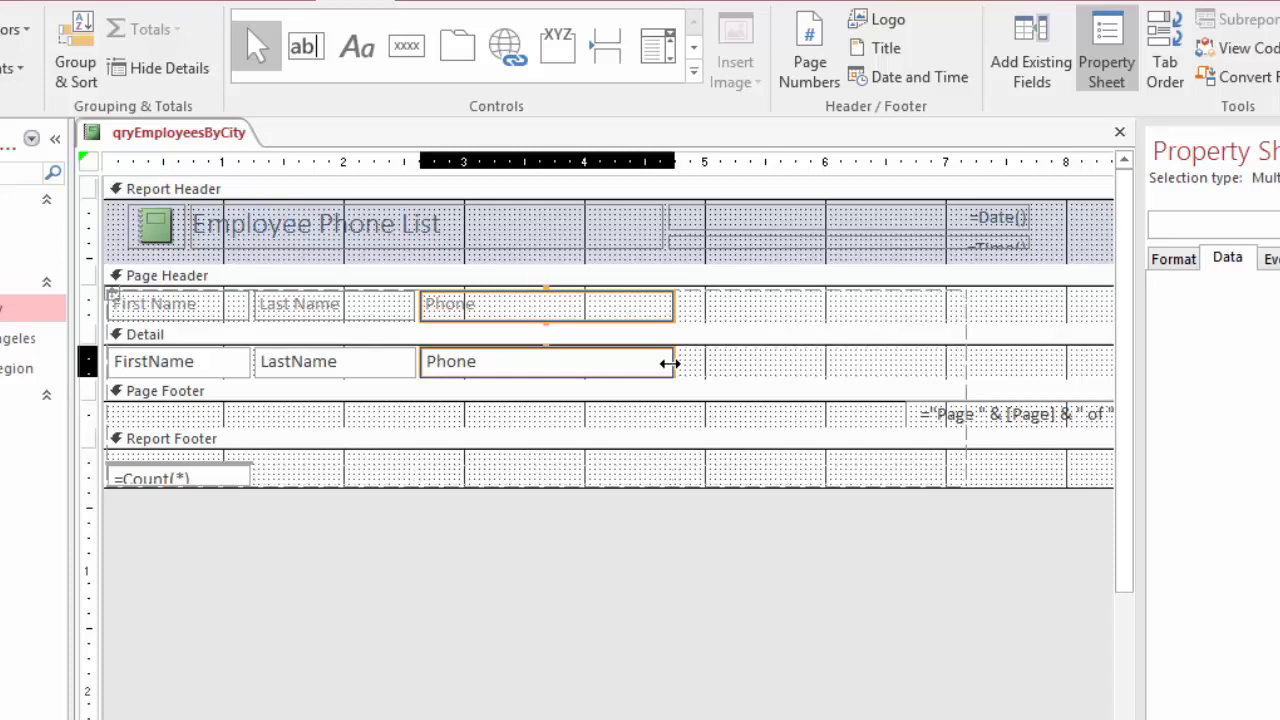
pyautogui.moveTo(669, 364); pyautogui.dragTo(577, 364)
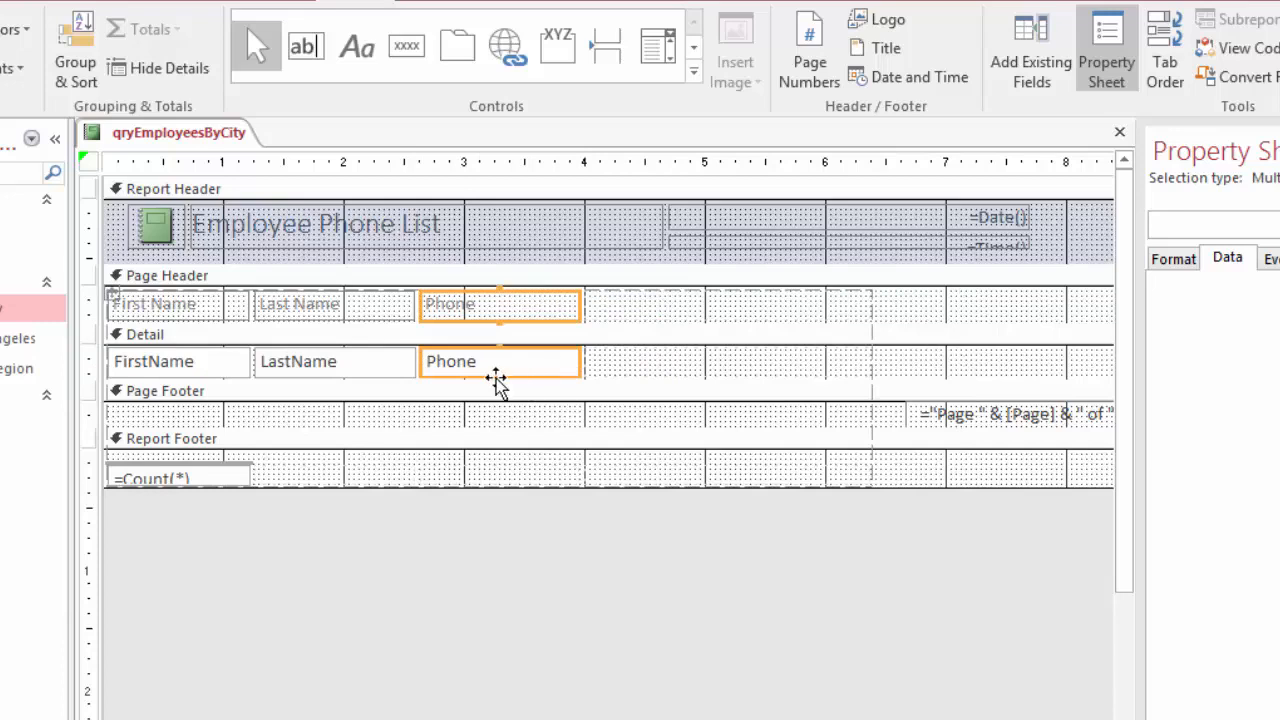
# Narrow the Last Name label and LastName field together to end at about the 2.4-inch mark
pyautogui.click(395, 372)
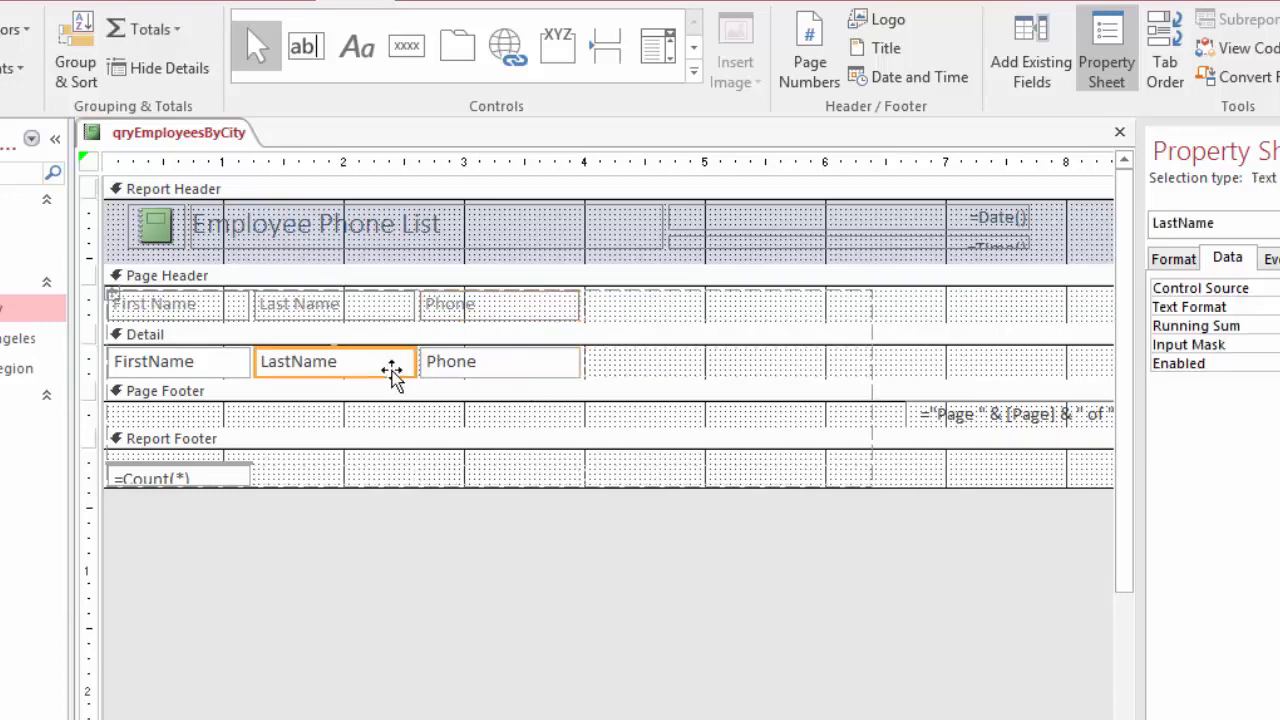
pyautogui.keyDown('shift'); pyautogui.click(386, 312); pyautogui.keyUp('shift')
pyautogui.moveTo(411, 361); pyautogui.dragTo(393, 361)
# Narrow the title box to end in line with the Phone column, and show the report in Report View
pyautogui.click(601, 224)
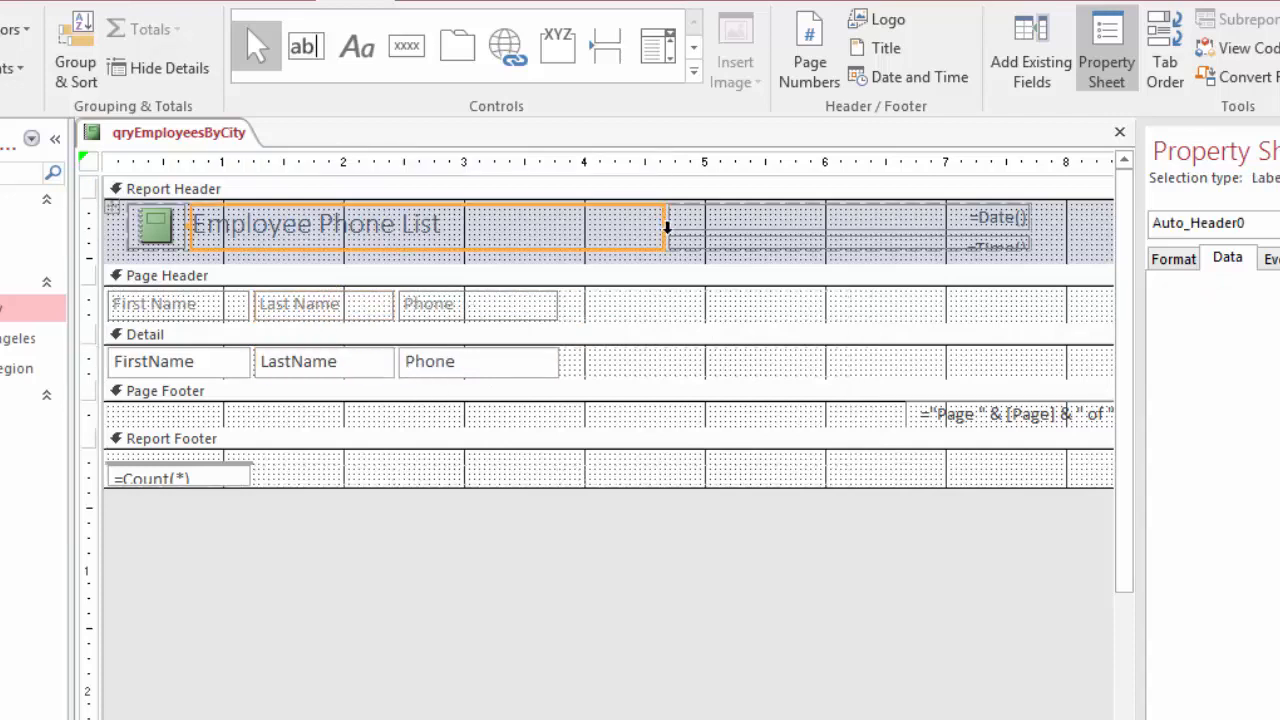
pyautogui.moveTo(663, 224); pyautogui.dragTo(550, 234)
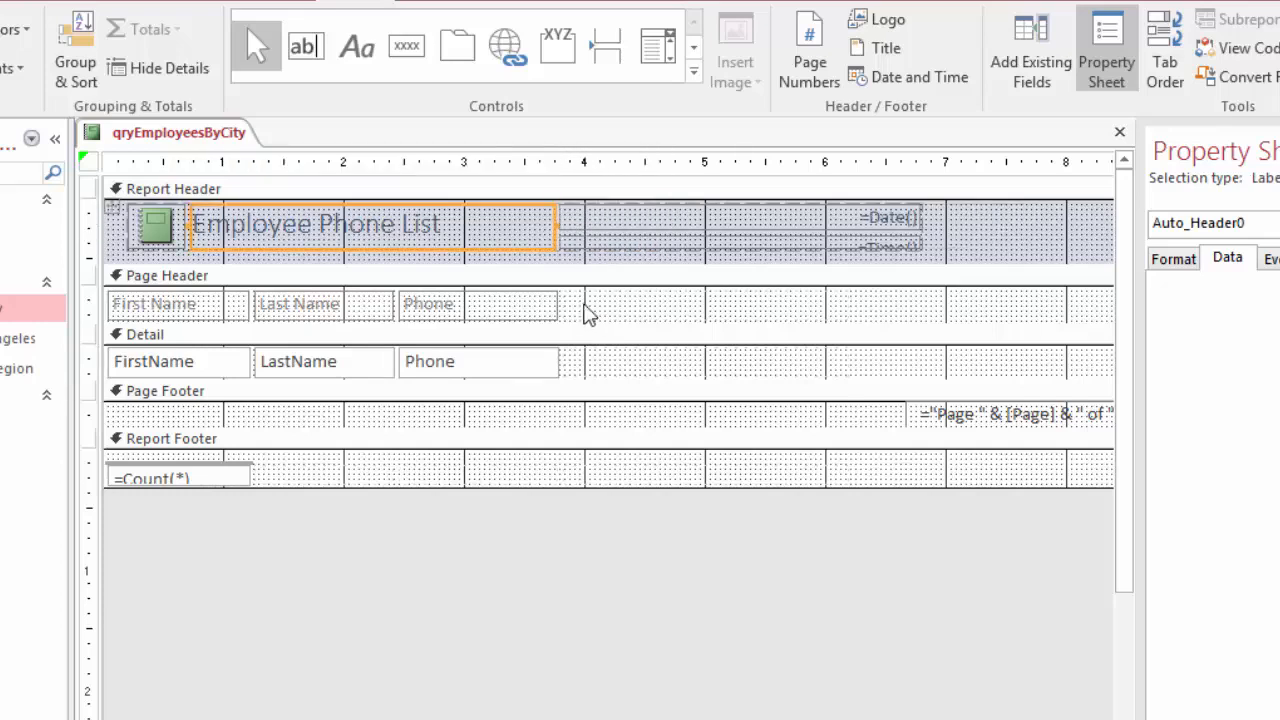
pyautogui.rightClick(150, 136)
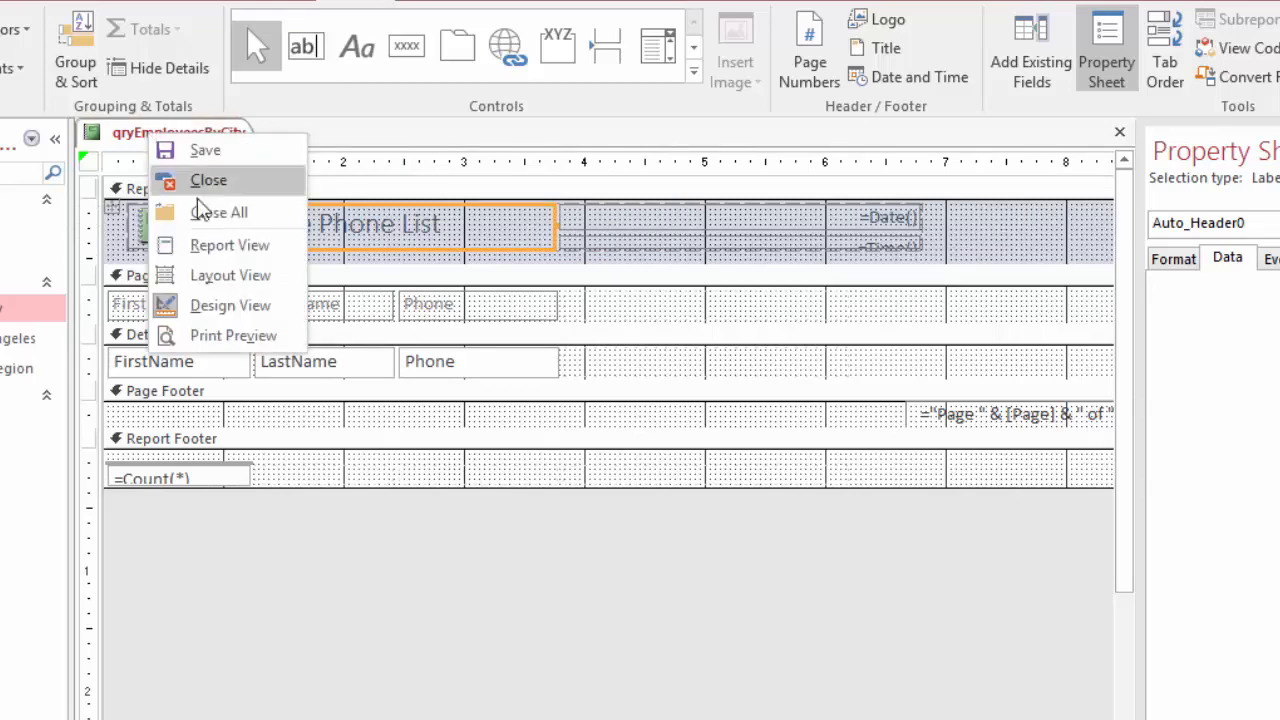
pyautogui.click(205, 245)
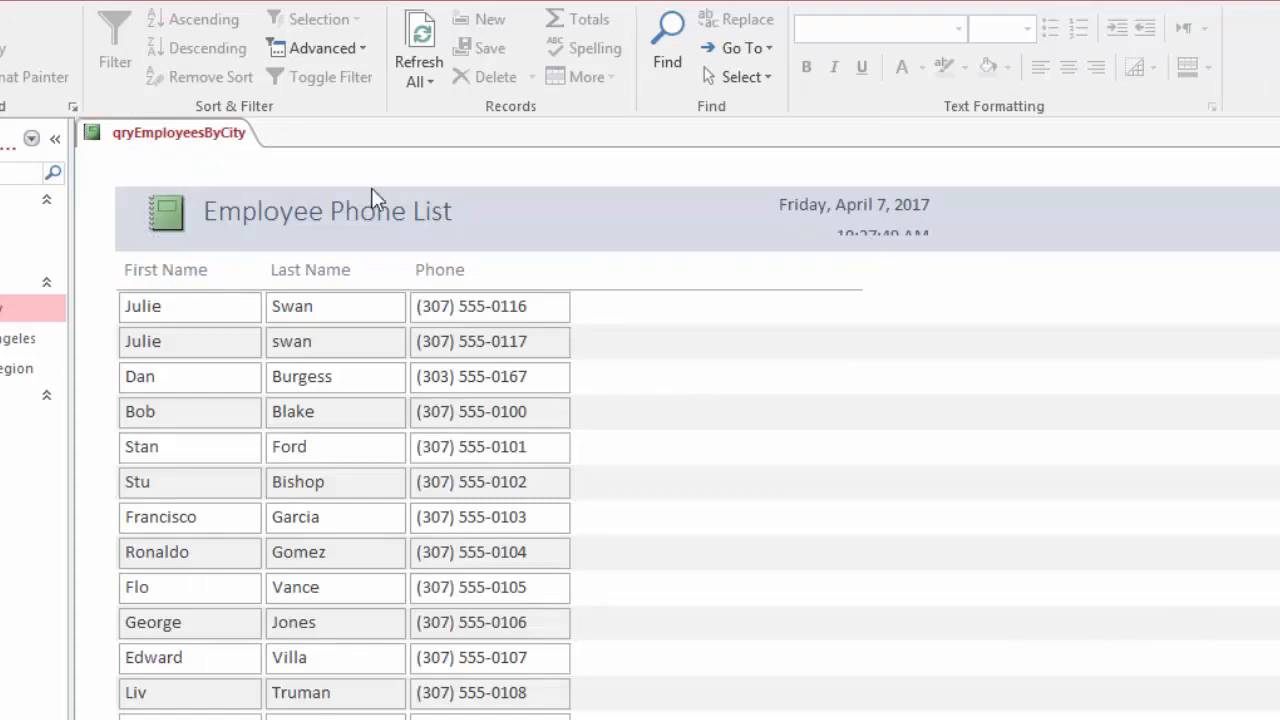
# In Design View, make the report header and its controls tall enough for the full time, and check the result in Report View
pyautogui.rightClick(170, 130)
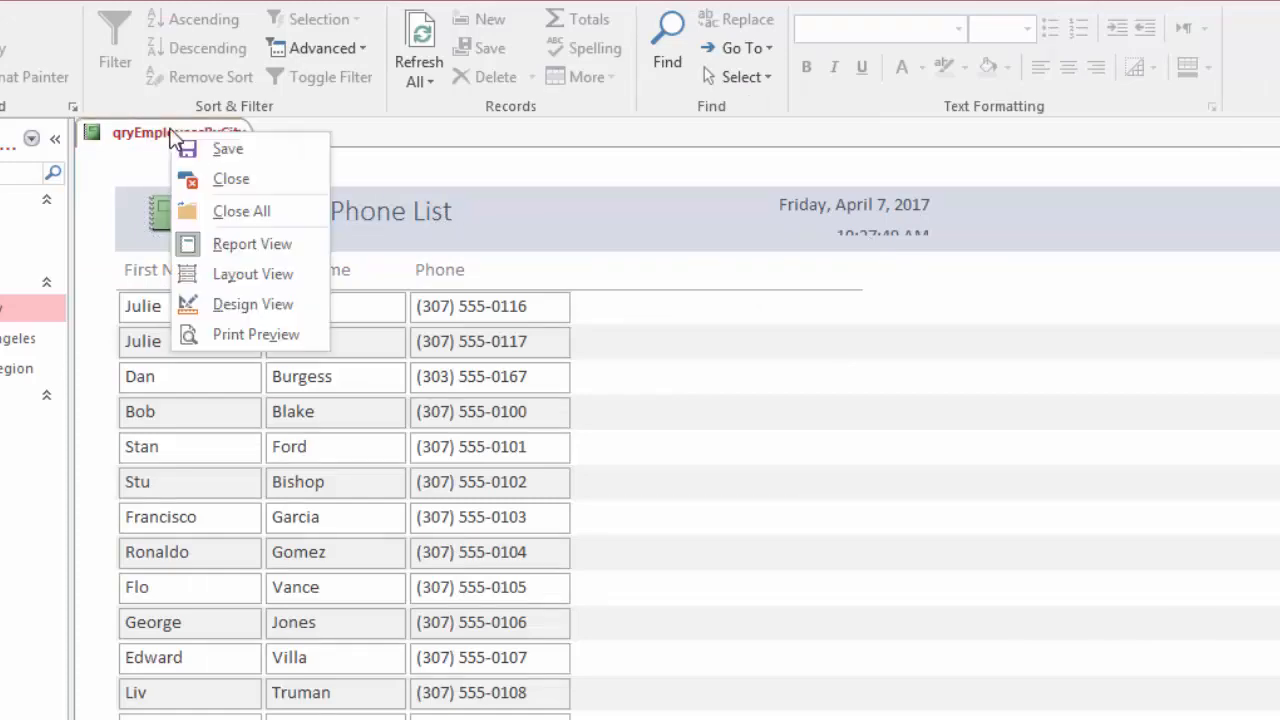
pyautogui.click(251, 304)
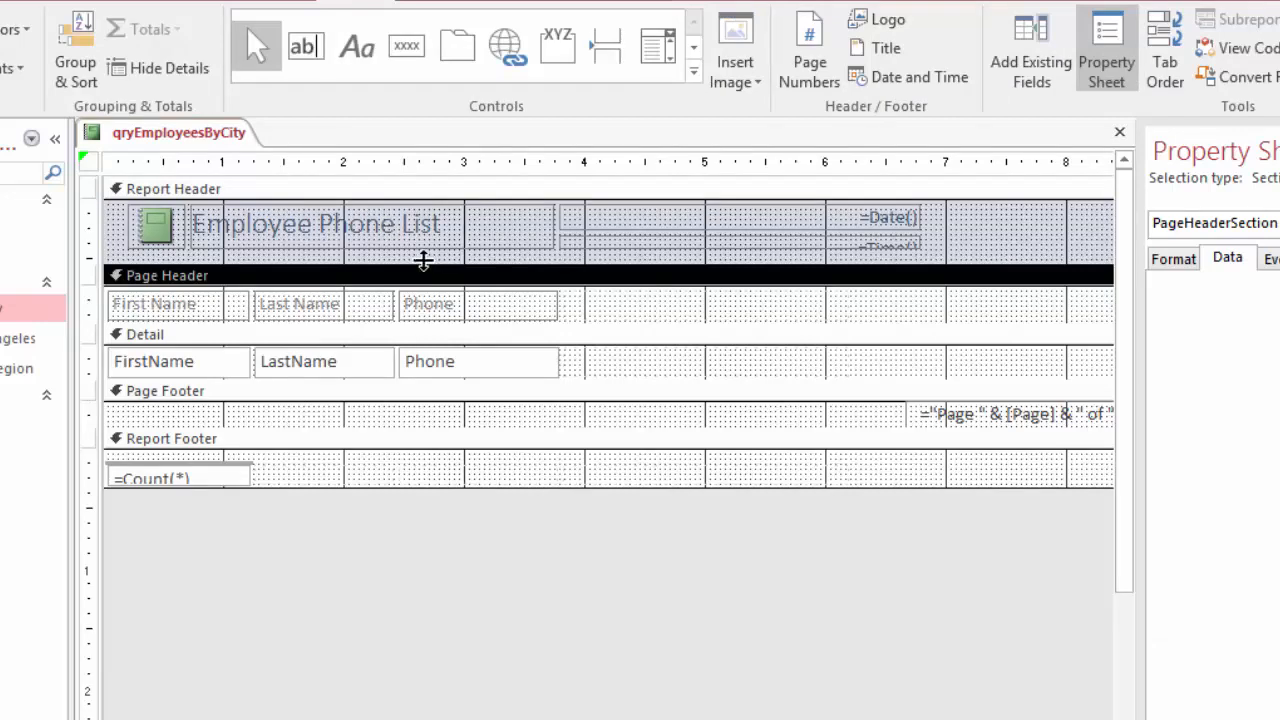
pyautogui.click(728, 228)
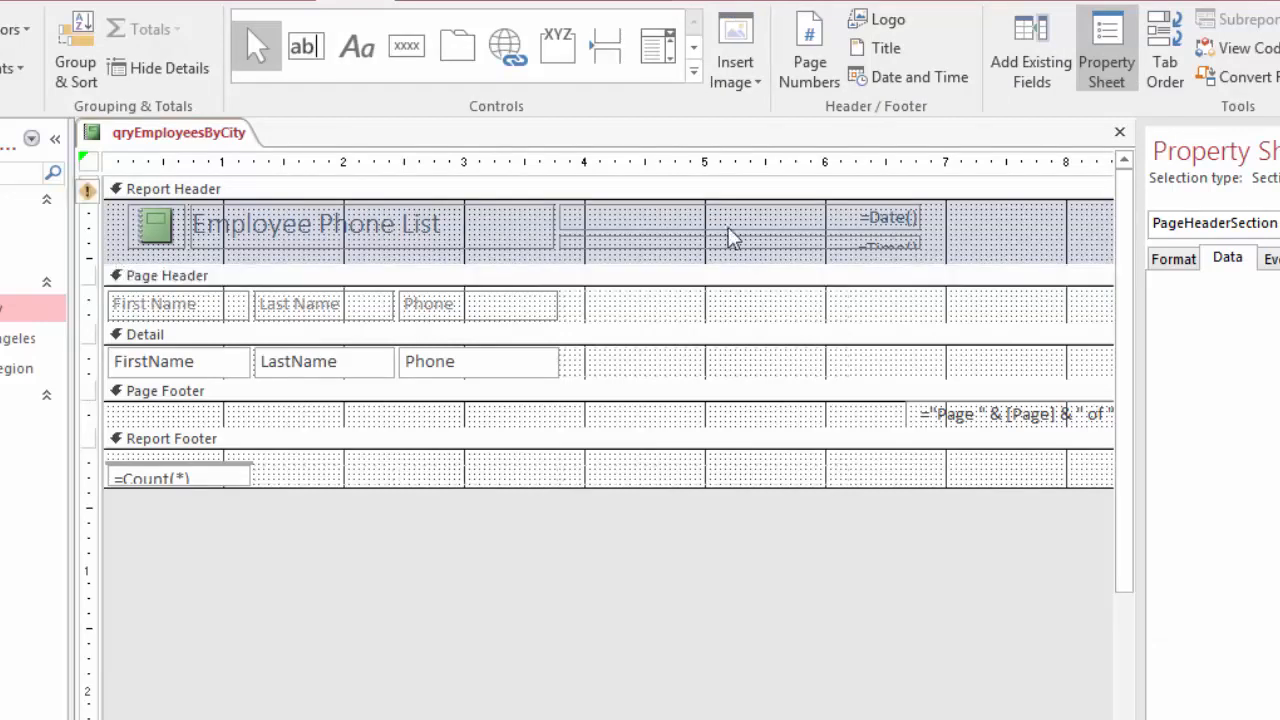
pyautogui.click(491, 258)
pyautogui.moveTo(487, 264); pyautogui.dragTo(489, 285)
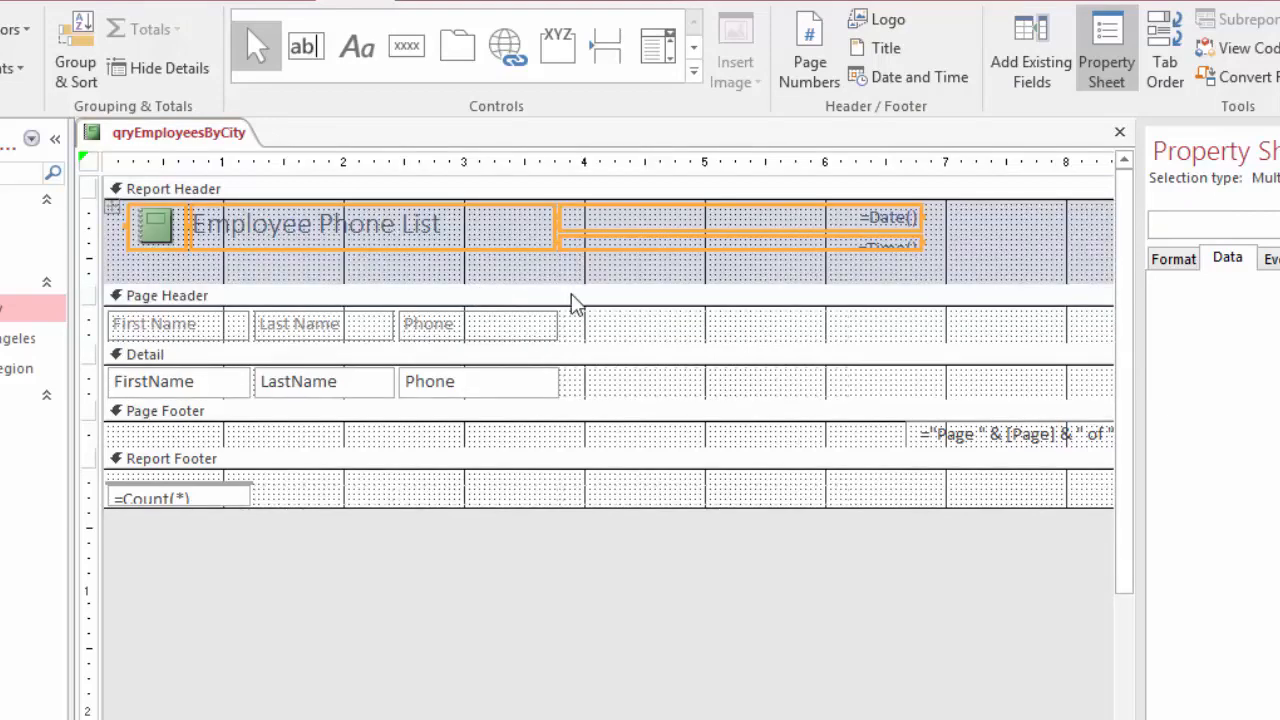
pyautogui.click(492, 246)
pyautogui.moveTo(389, 257); pyautogui.dragTo(386, 271)
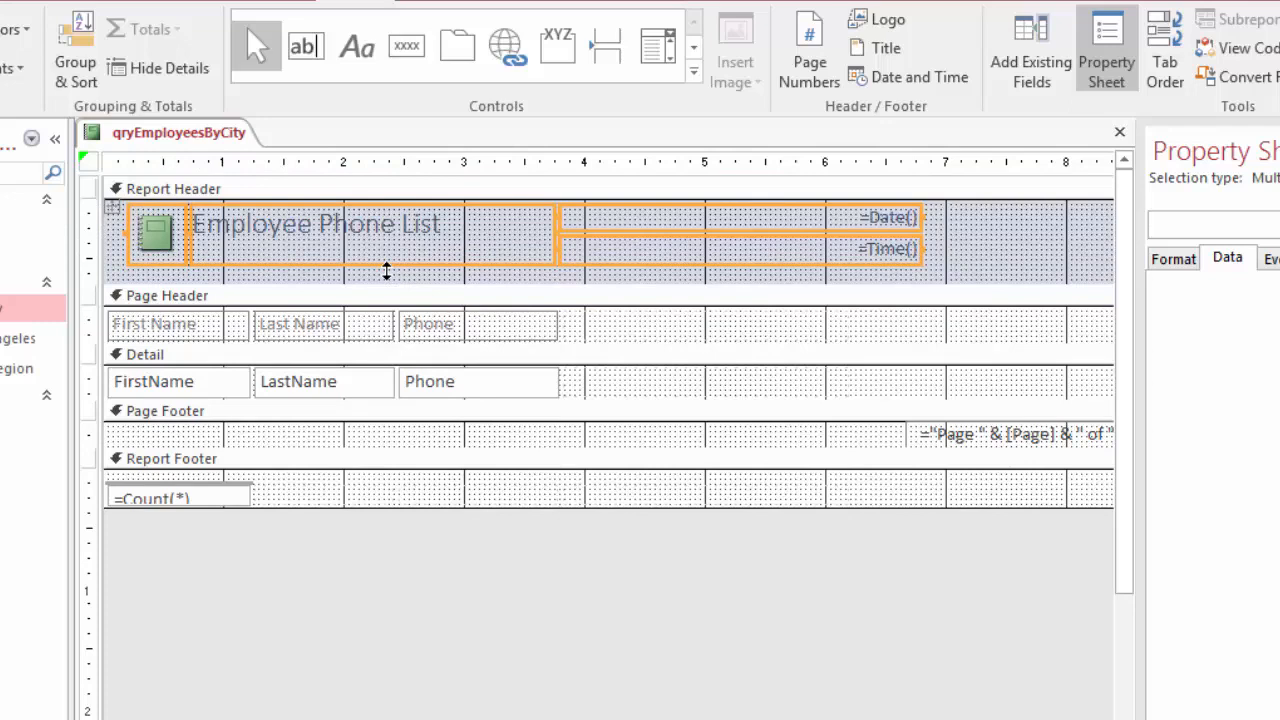
pyautogui.moveTo(474, 282); pyautogui.dragTo(470, 275)
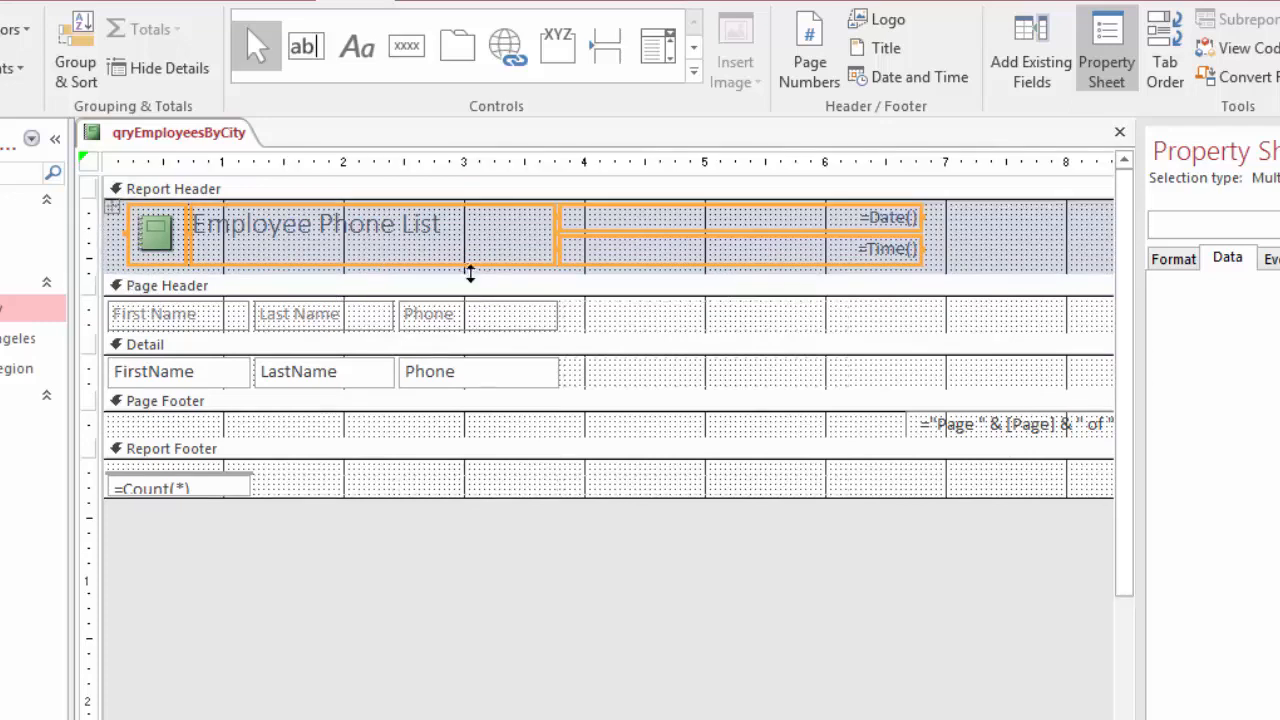
pyautogui.rightClick(167, 137)
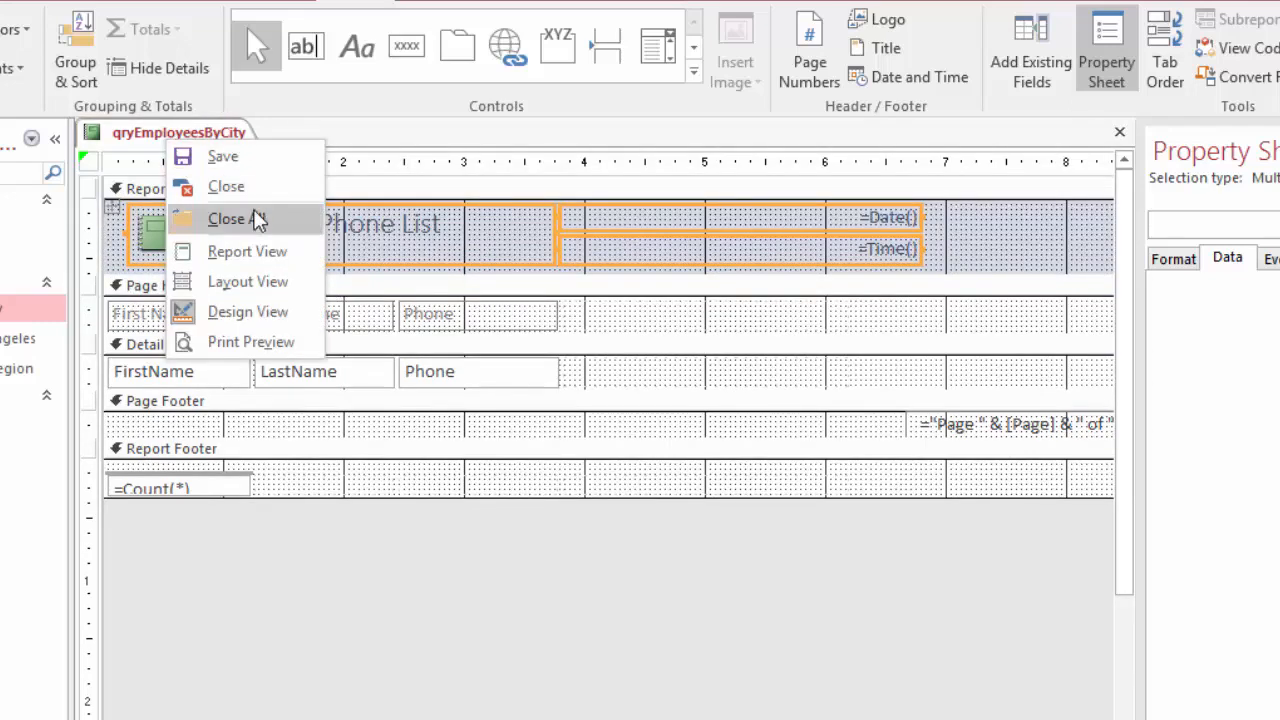
pyautogui.click(250, 252)
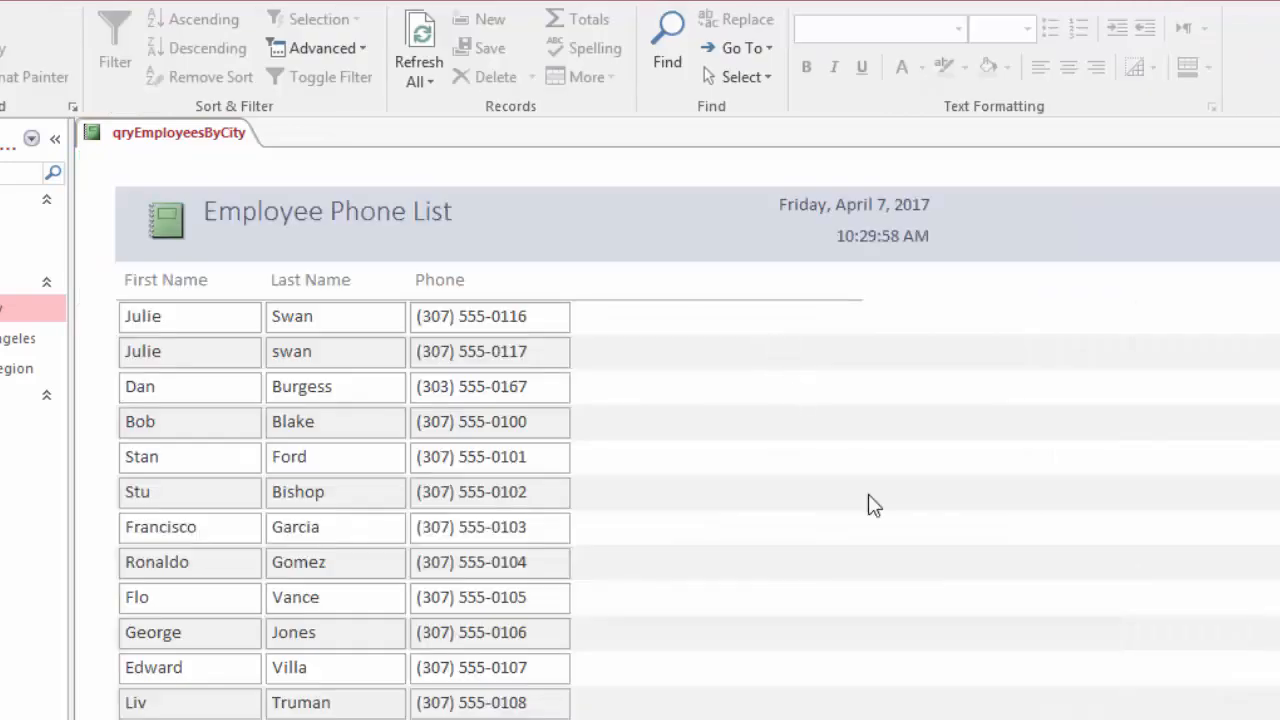
# Close the report, saving its design changes under the name rptEmployeePhoneList
pyautogui.rightClick(160, 140)
pyautogui.click(224, 174)
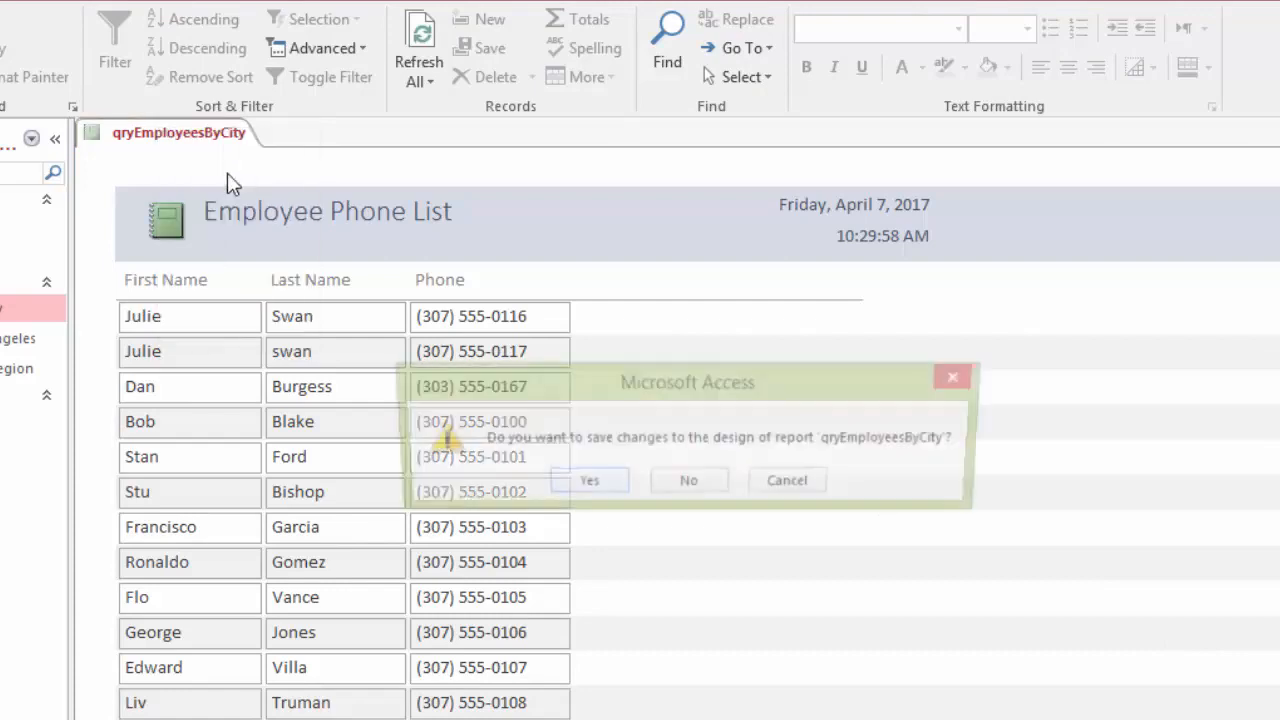
pyautogui.click(584, 484)
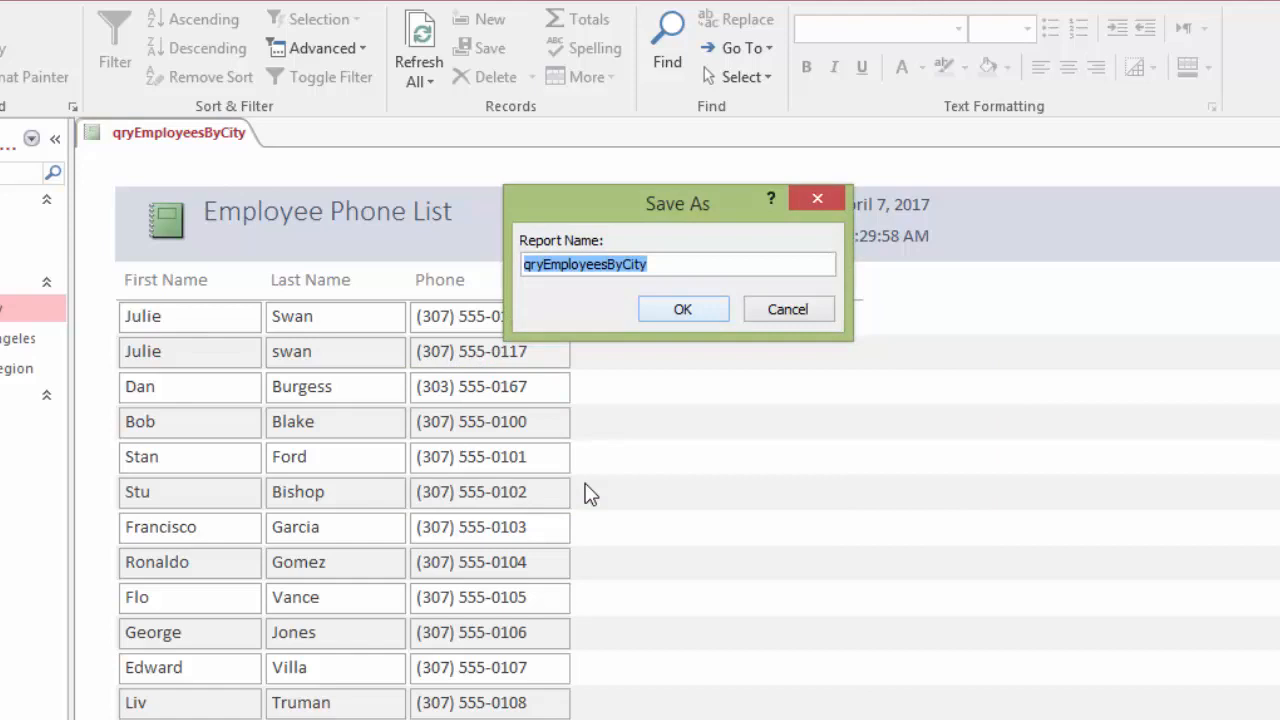
pyautogui.write('rpt')
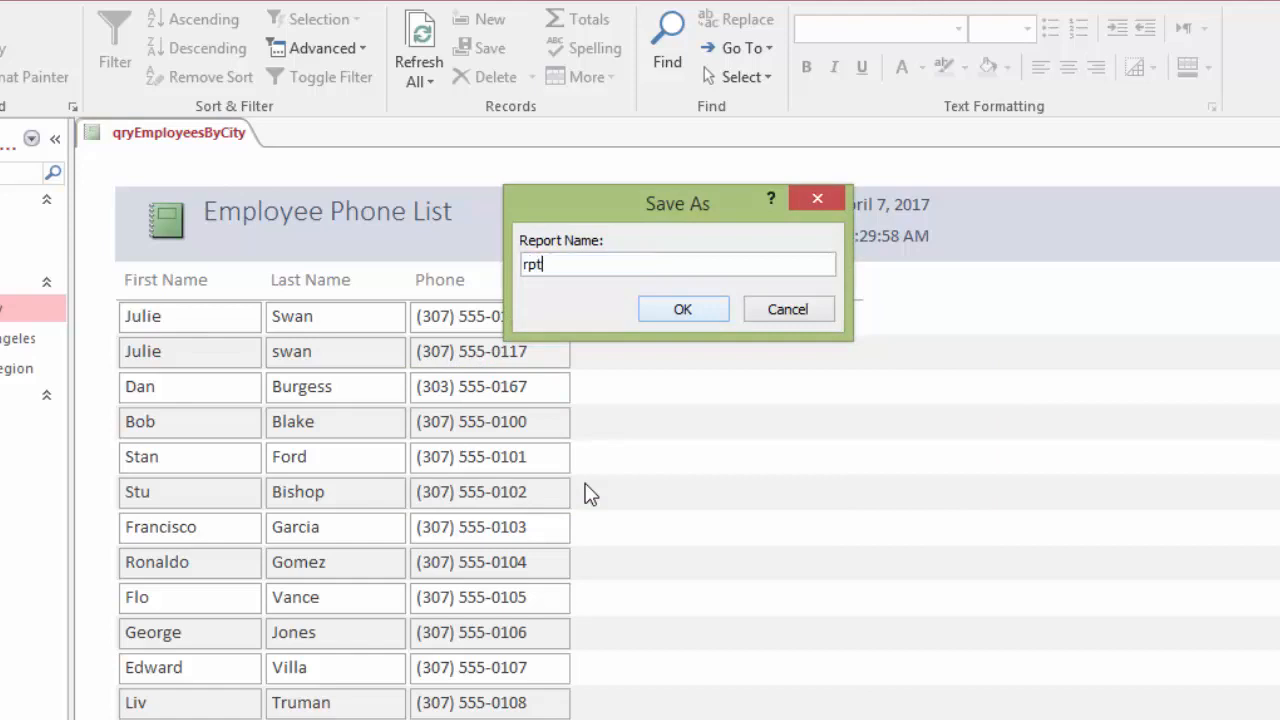
pyautogui.write('EmployeePhoneList')
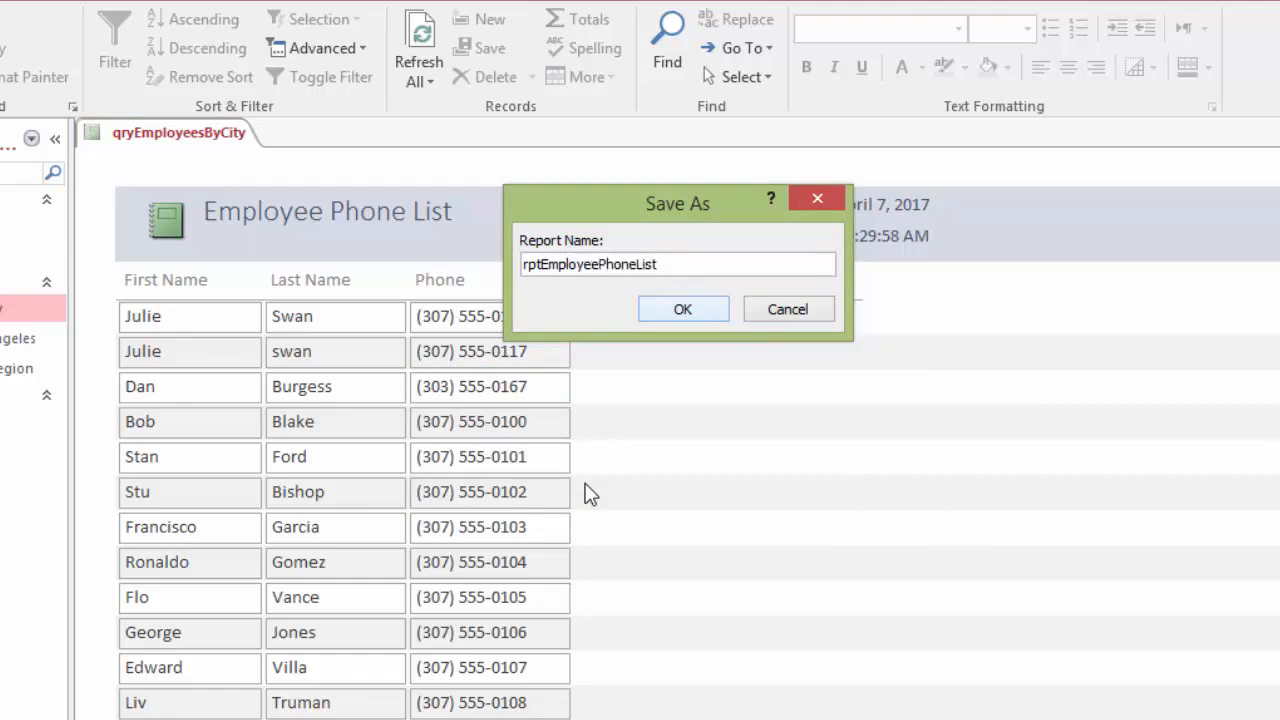
pyautogui.press('Return')
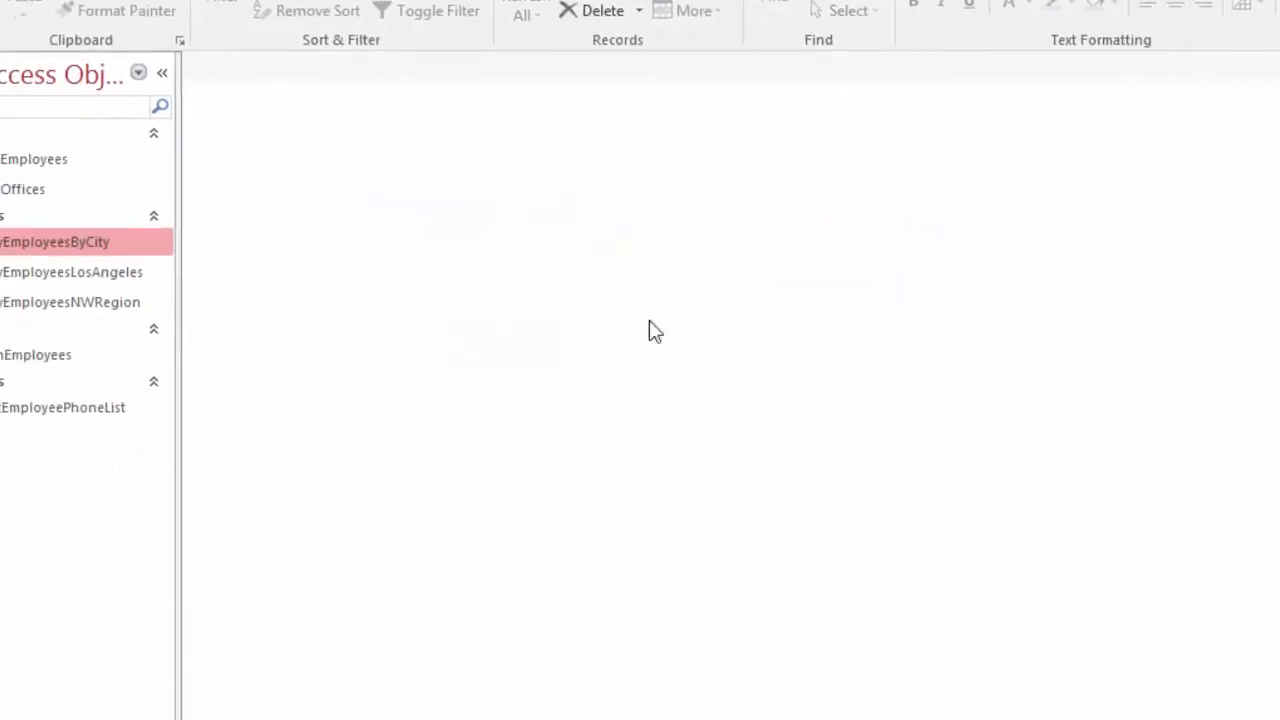